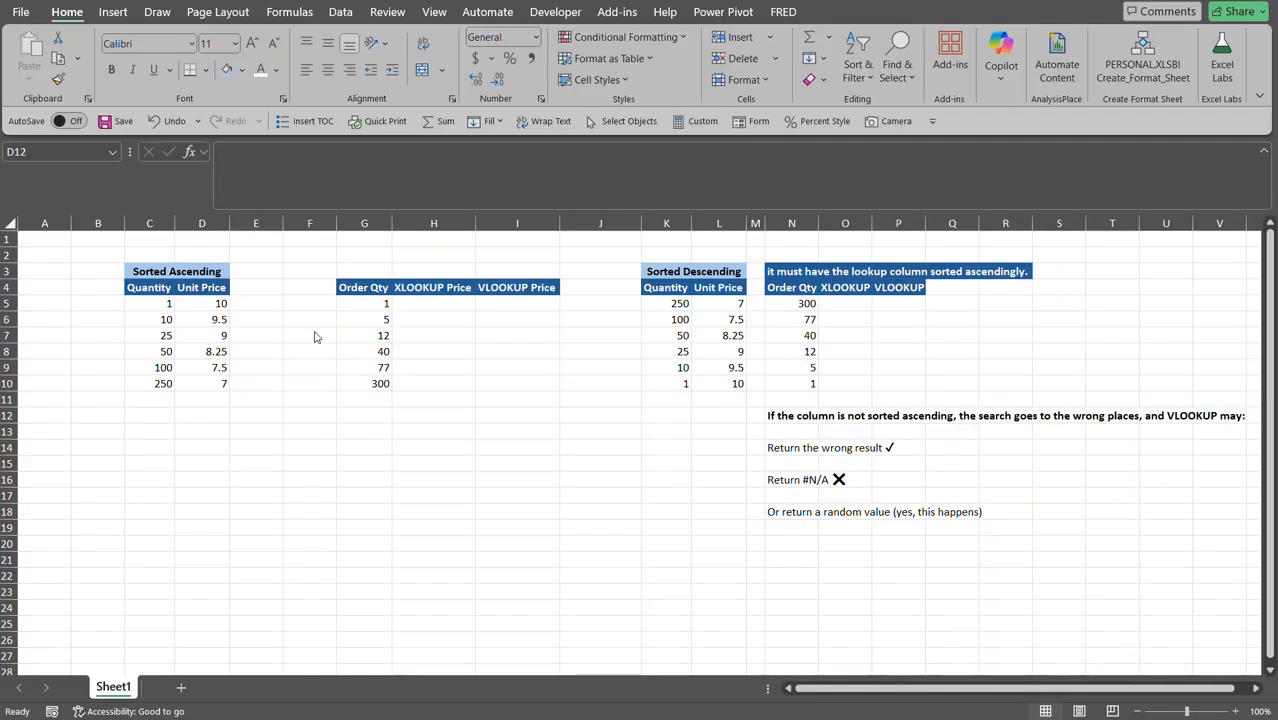
# In H5, start an XLOOKUP of G5 against the absolute quantity range $C$5:$C$10.
pyautogui.click(433, 304)
pyautogui.click(431, 304)
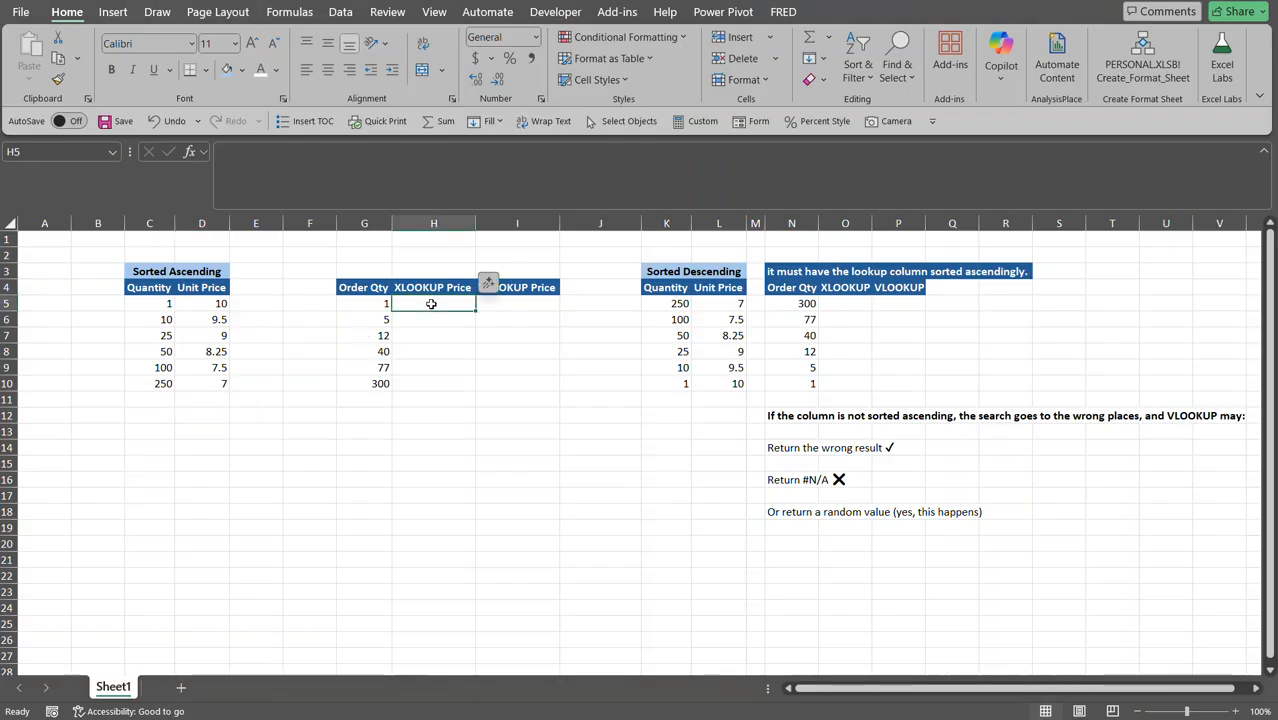
pyautogui.write('=xl')
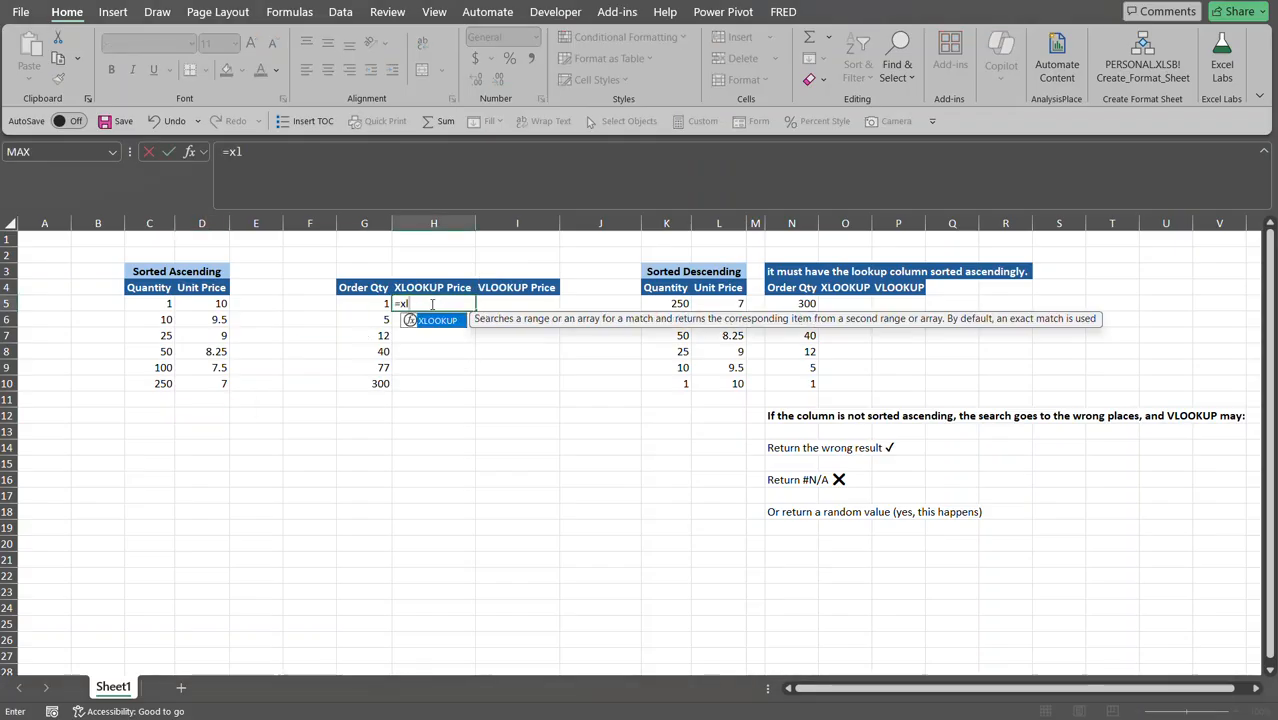
pyautogui.press('Tab')
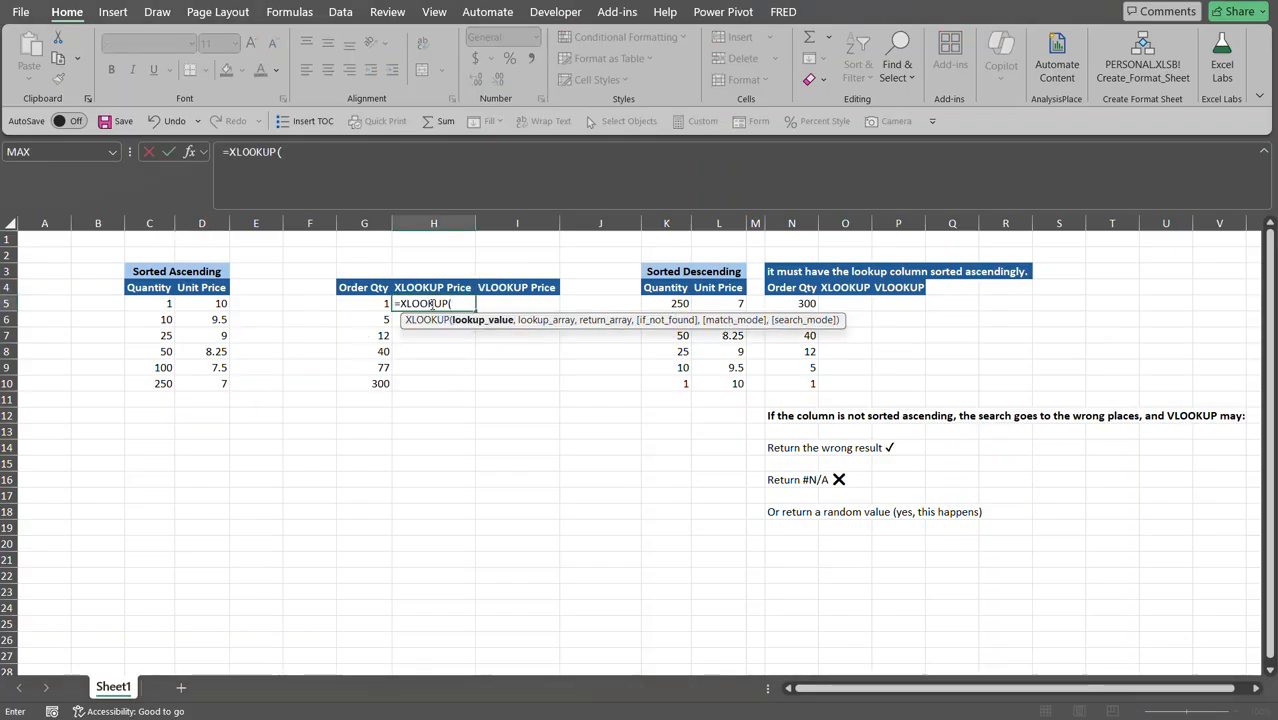
pyautogui.click(380, 304)
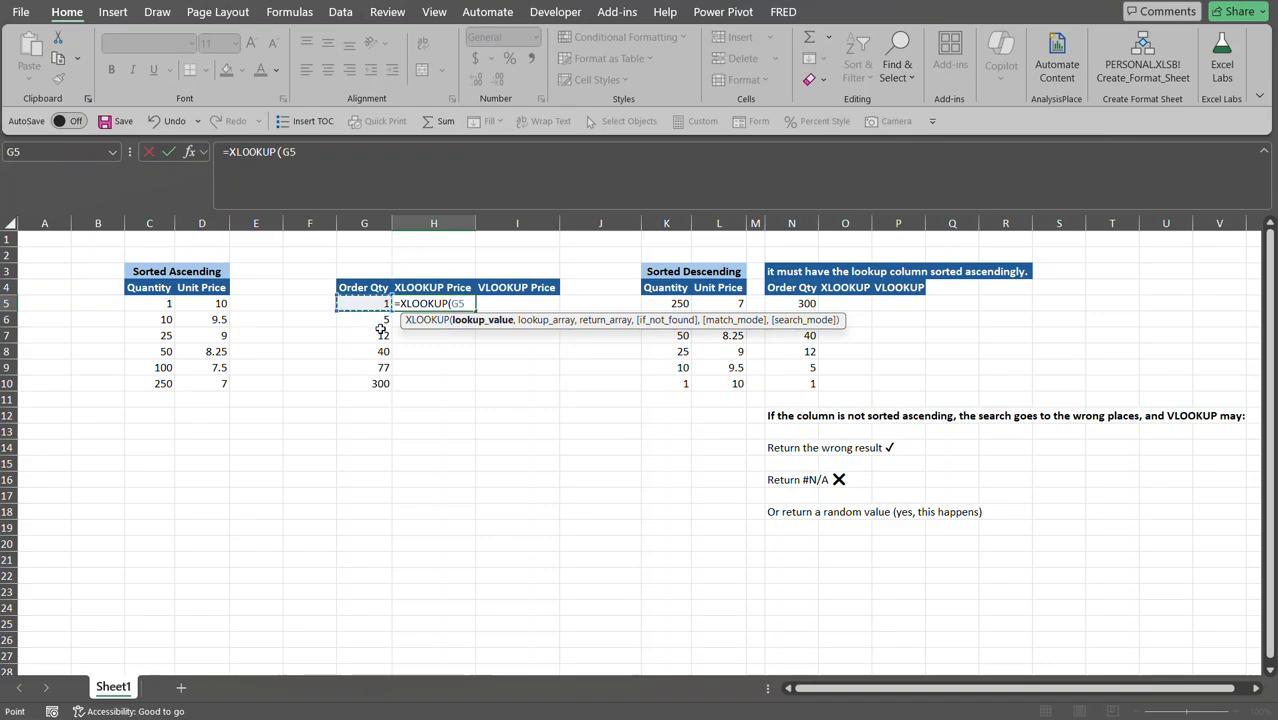
pyautogui.write(',')
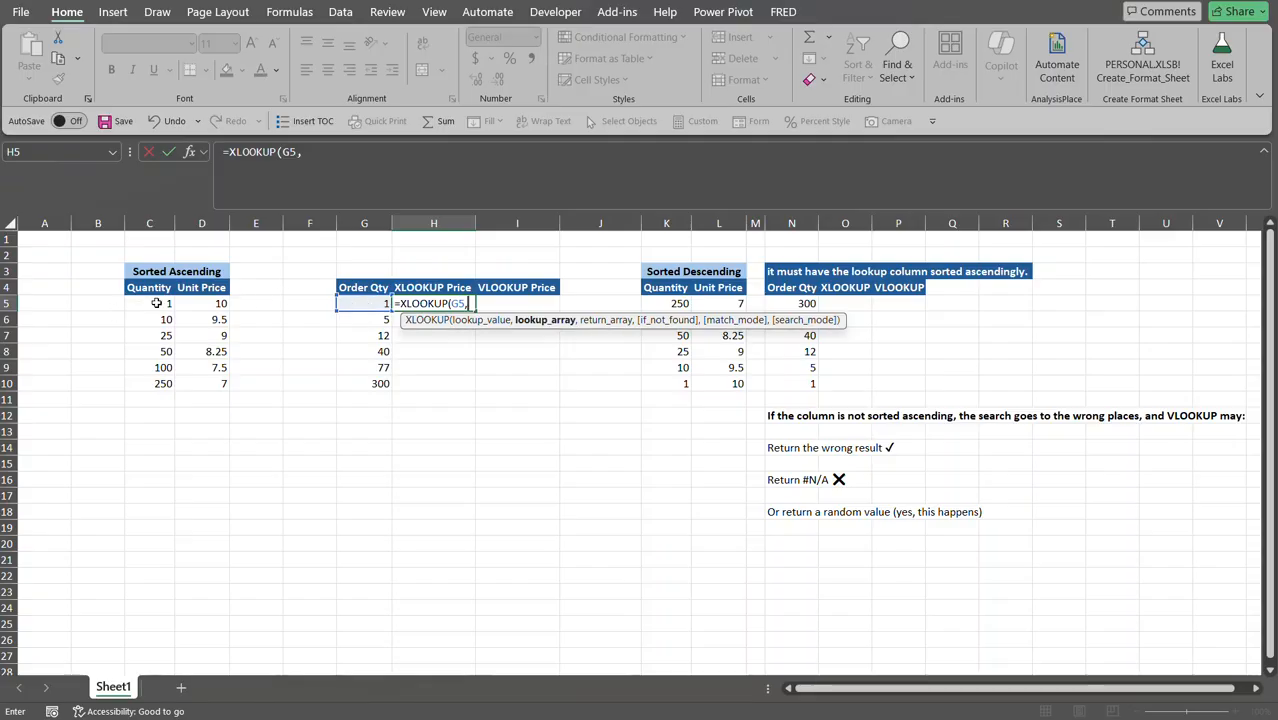
pyautogui.moveTo(156, 303); pyautogui.dragTo(165, 395)
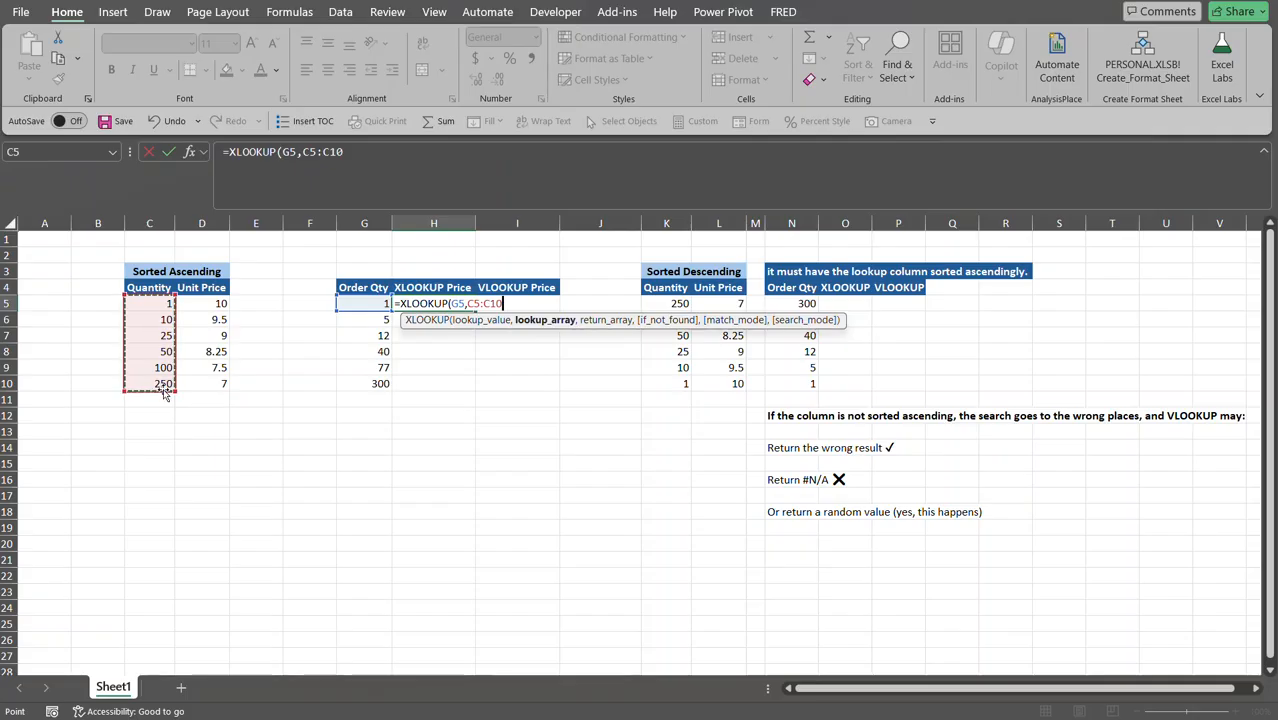
pyautogui.press('F4')
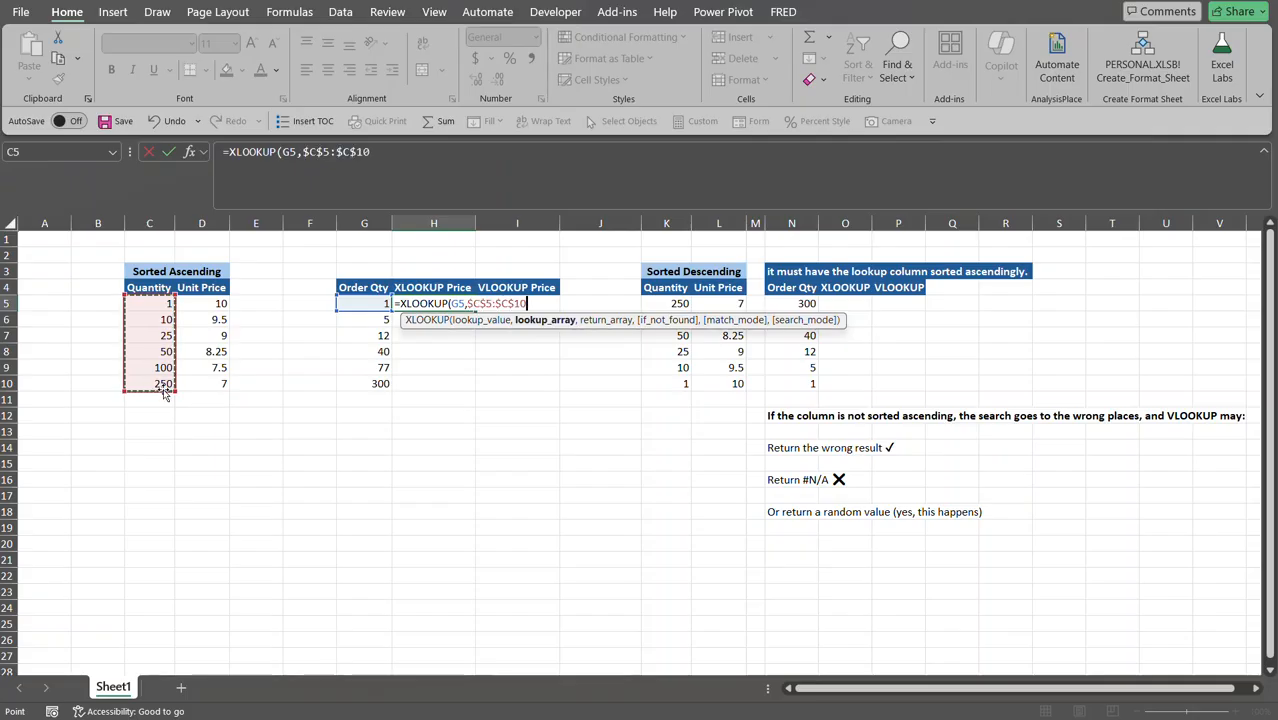
# Finish it with return array $D$5:$D$10 and match mode -1, returning 10.
pyautogui.write(',')
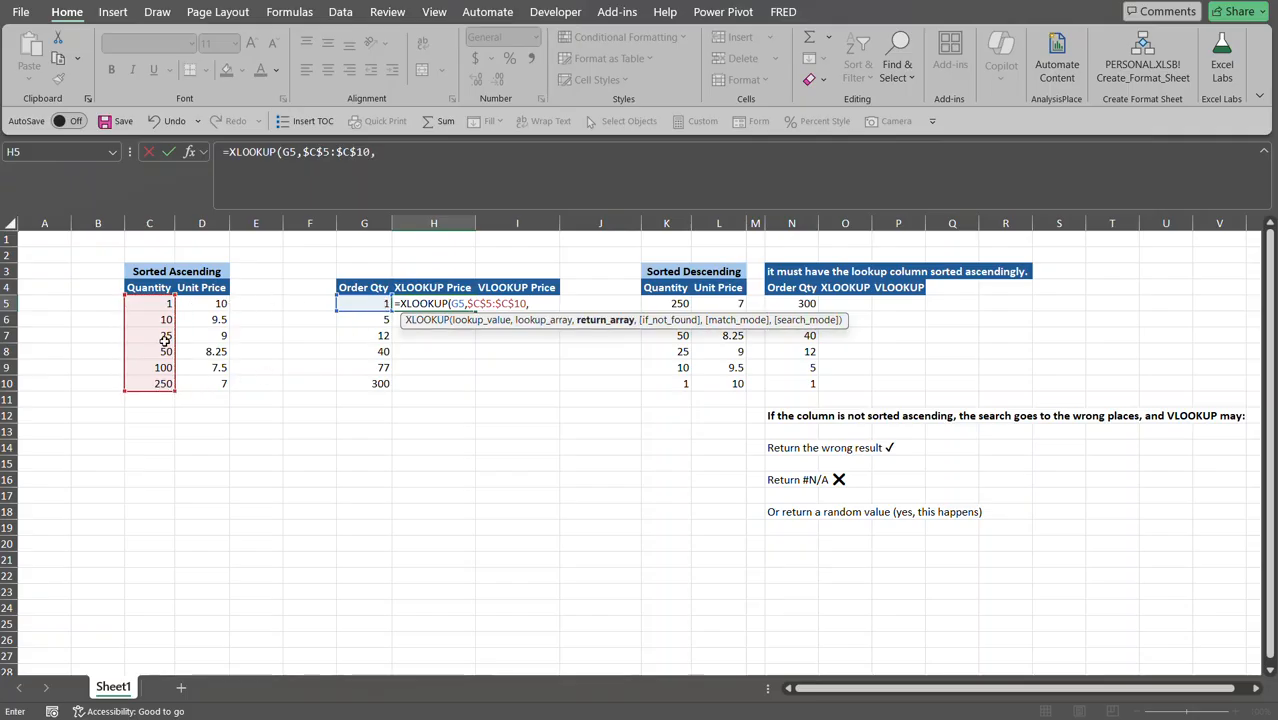
pyautogui.moveTo(205, 302); pyautogui.dragTo(206, 389)
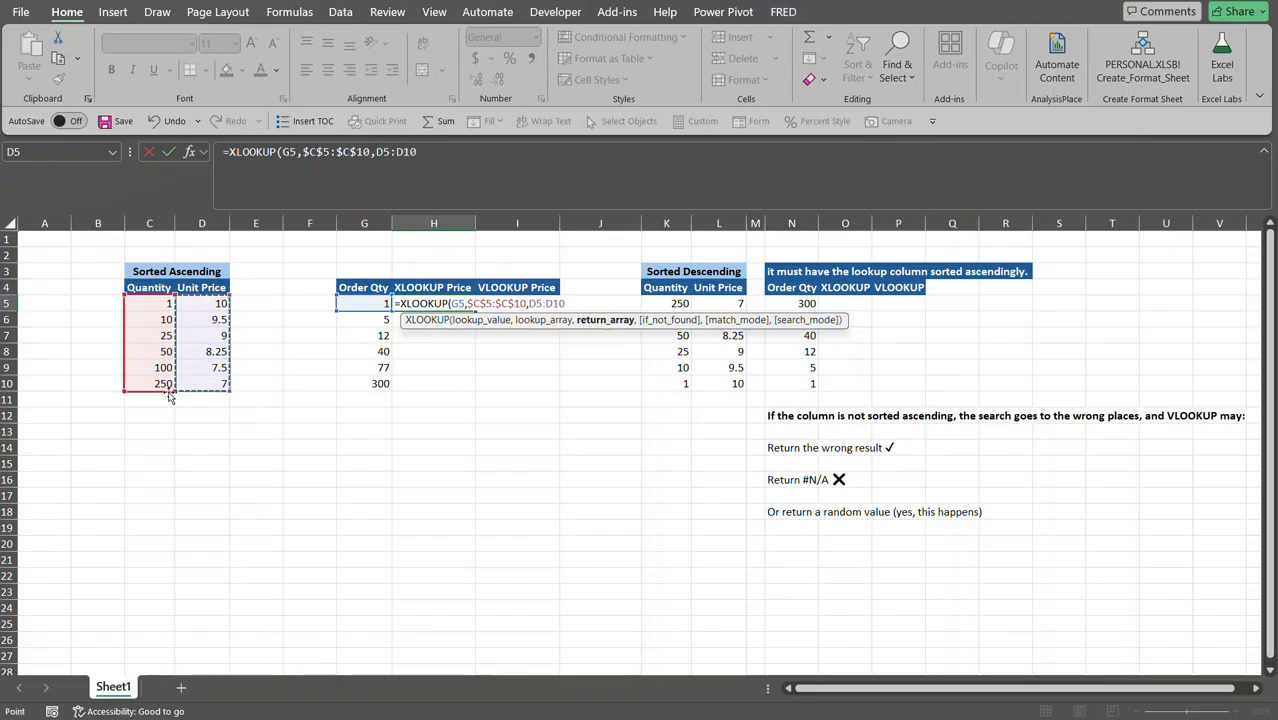
pyautogui.press('F4')
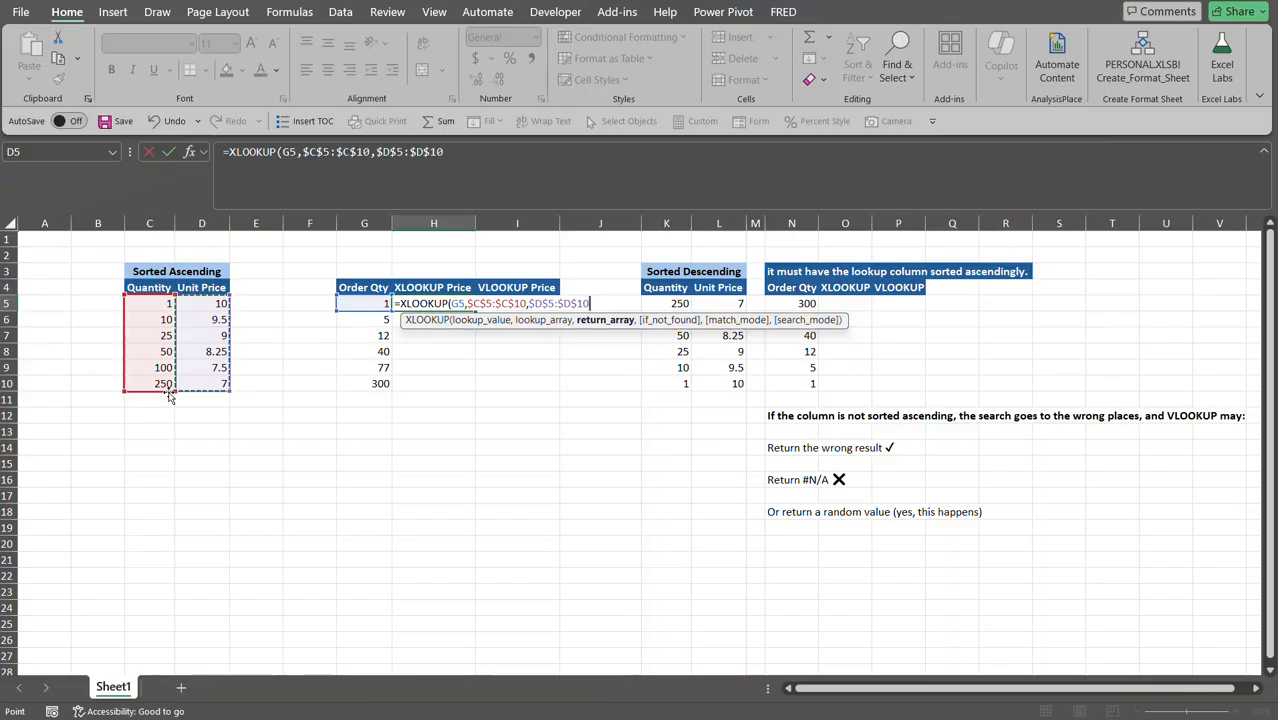
pyautogui.write(',')
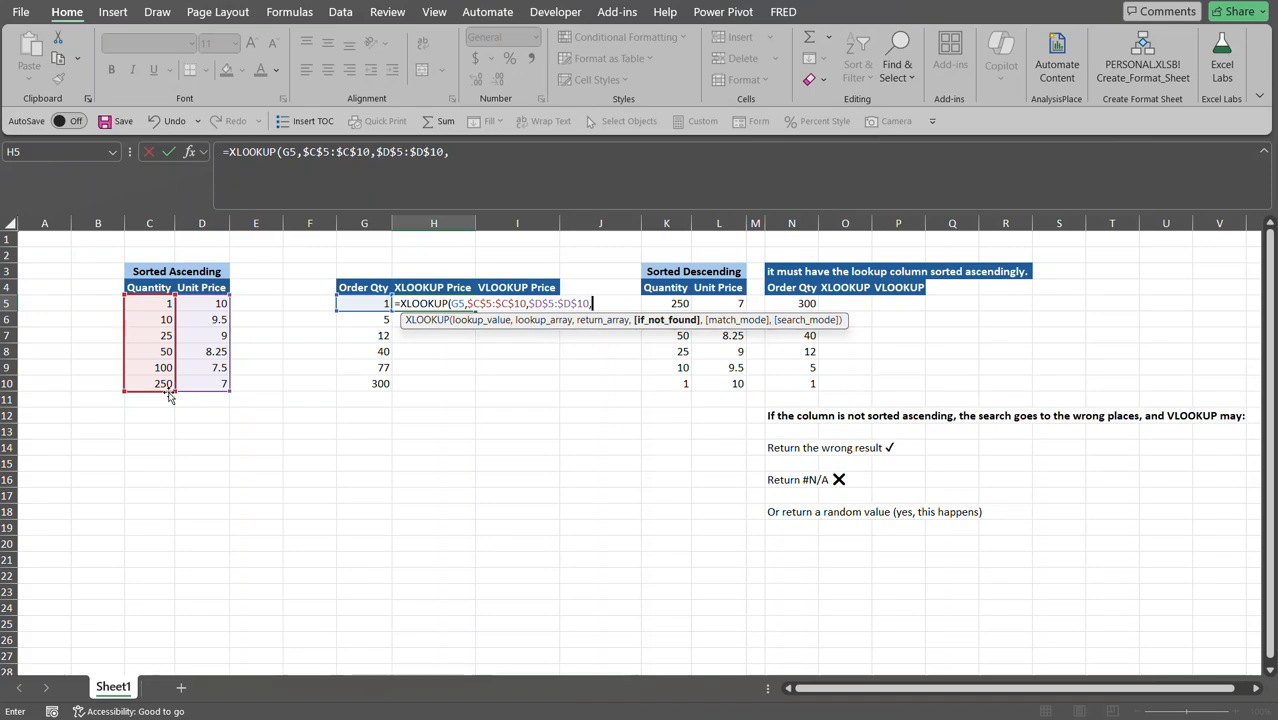
pyautogui.write(',')
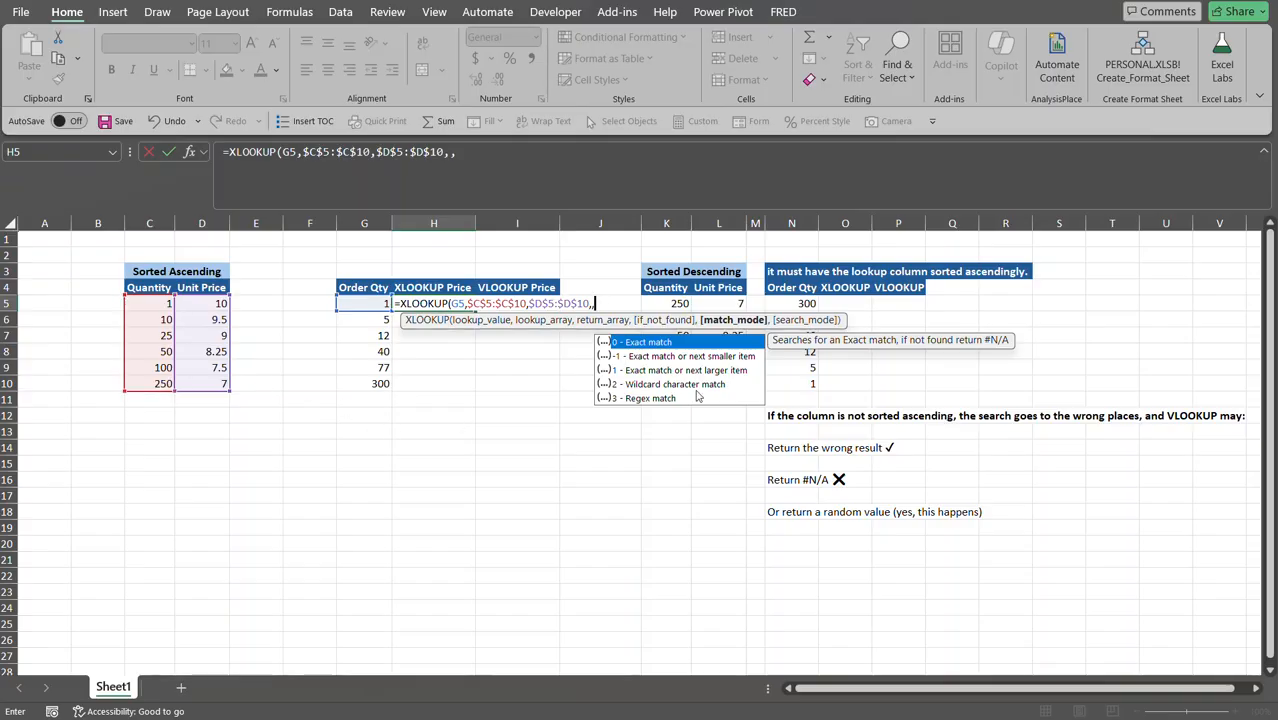
pyautogui.doubleClick(685, 357)
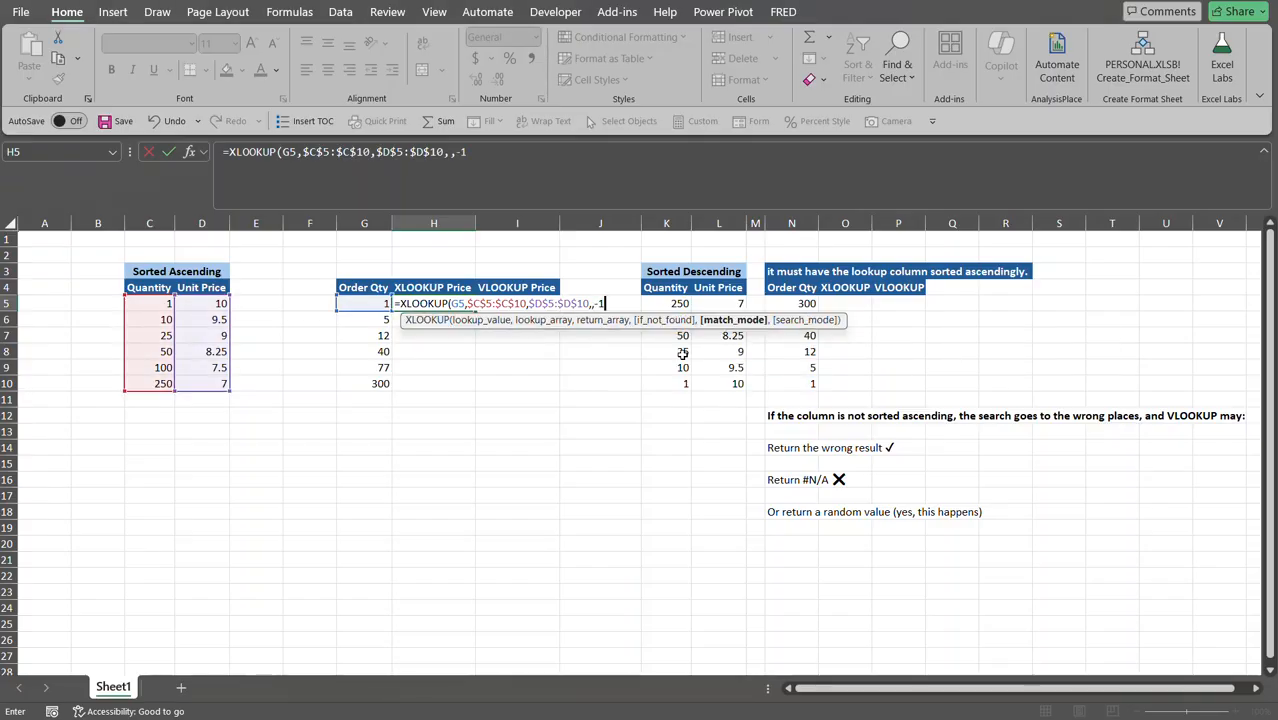
pyautogui.write(')')
pyautogui.press('Return')
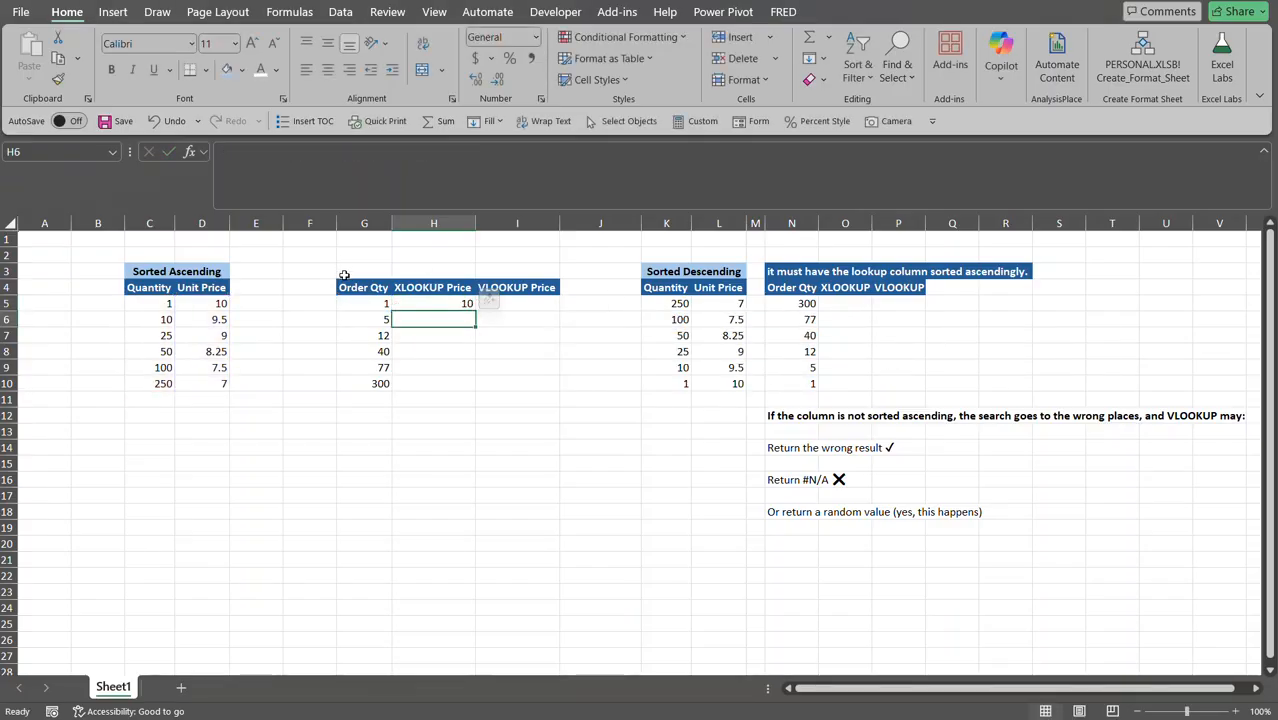
# Fill the XLOOKUP formula from H5 down to H10.
pyautogui.click(457, 303)
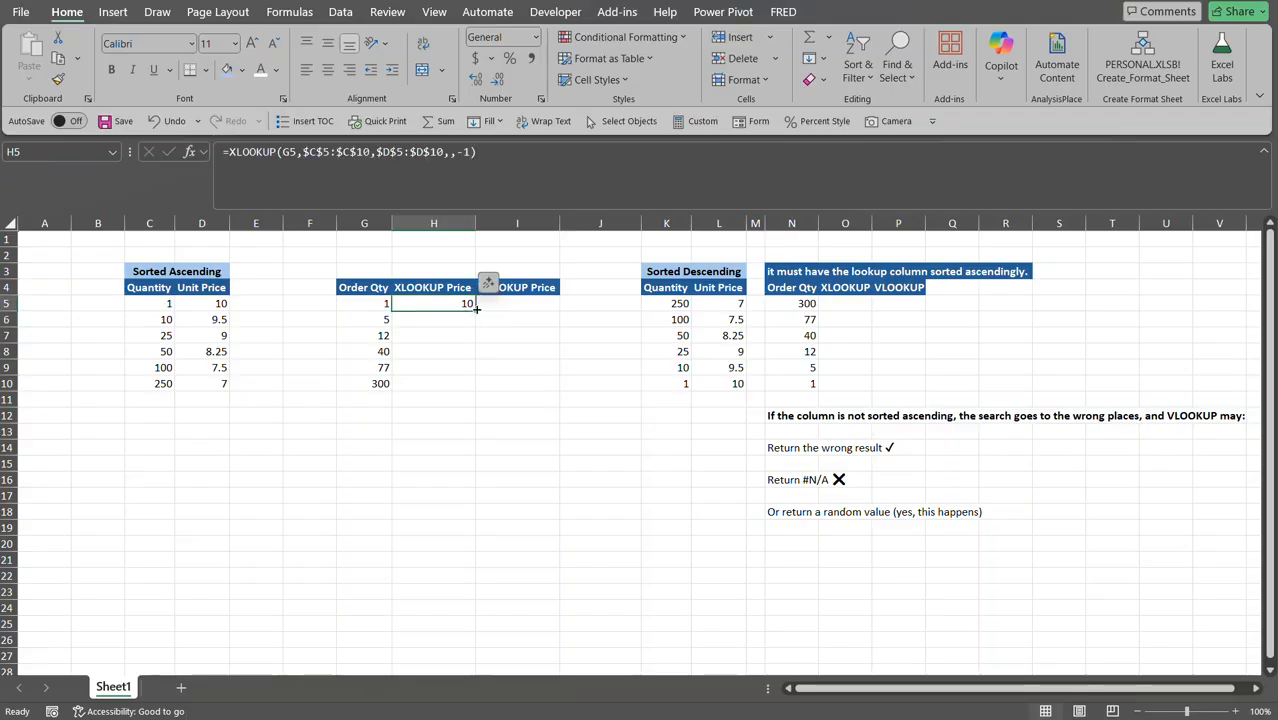
pyautogui.moveTo(476, 310); pyautogui.dragTo(477, 387)
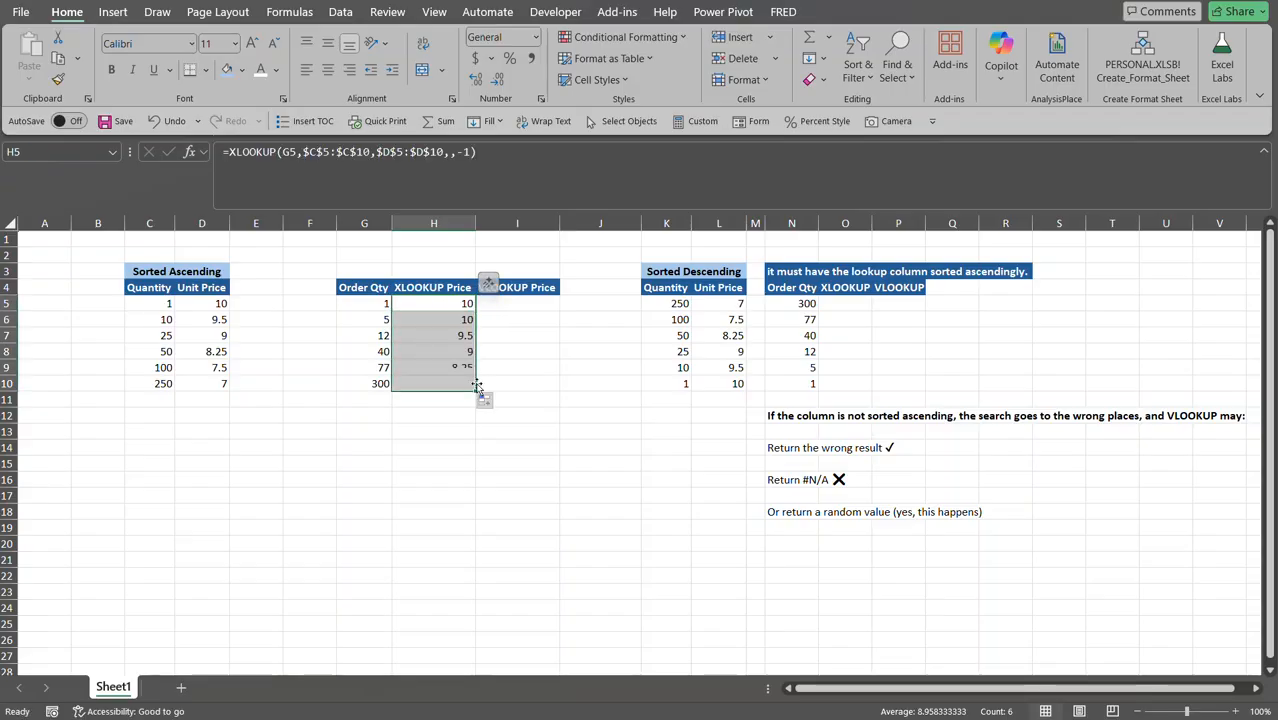
pyautogui.click(447, 311)
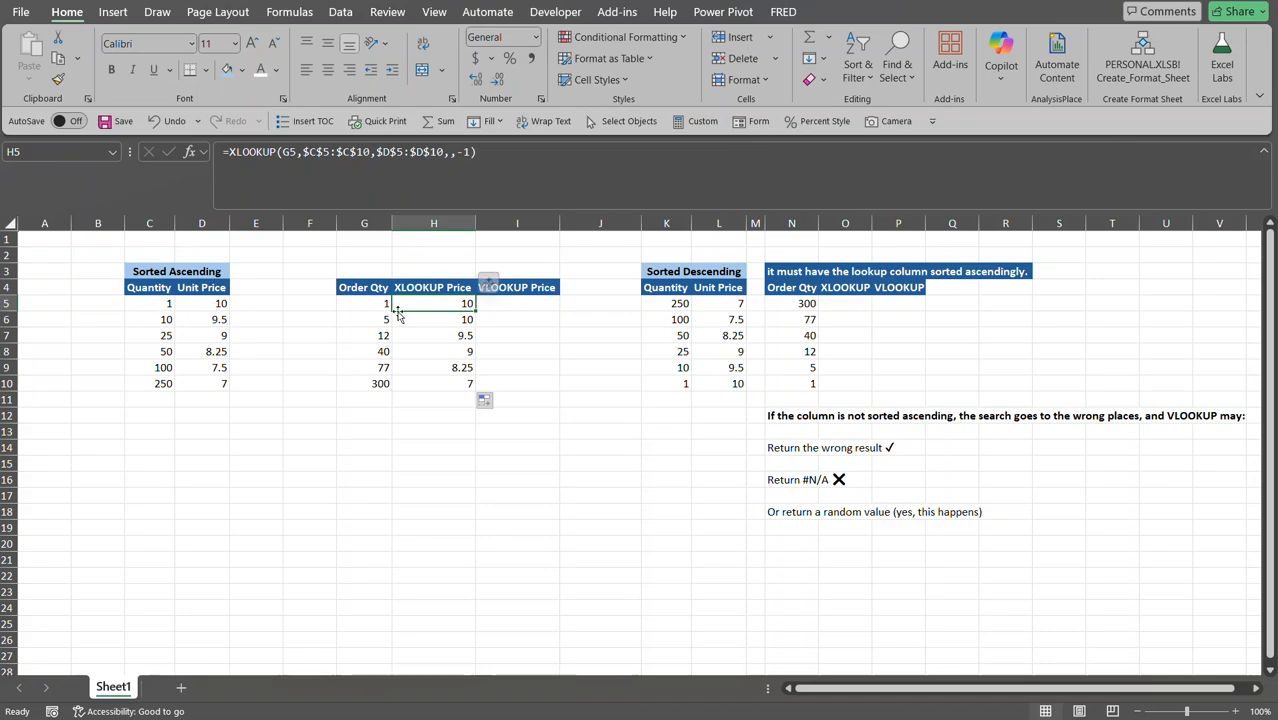
# Check the copied results against quantities 5 and 77, such as 8.25 in H9.
pyautogui.click(430, 320)
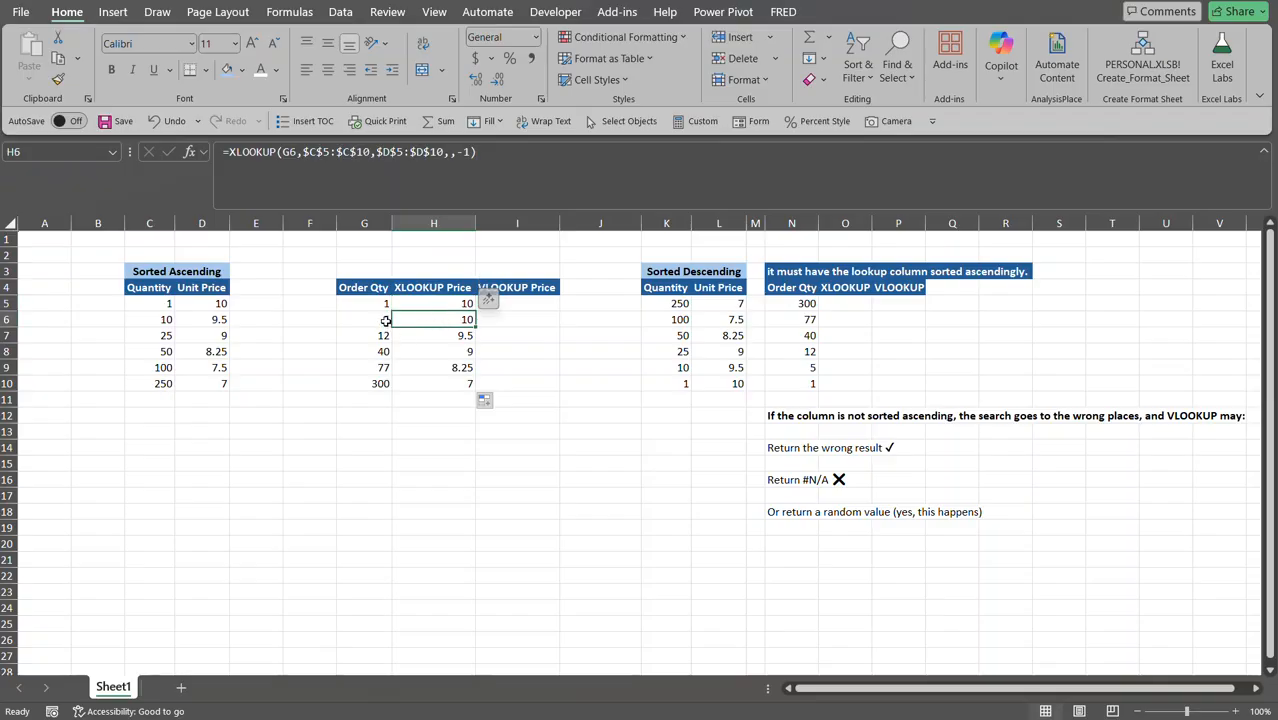
pyautogui.click(380, 326)
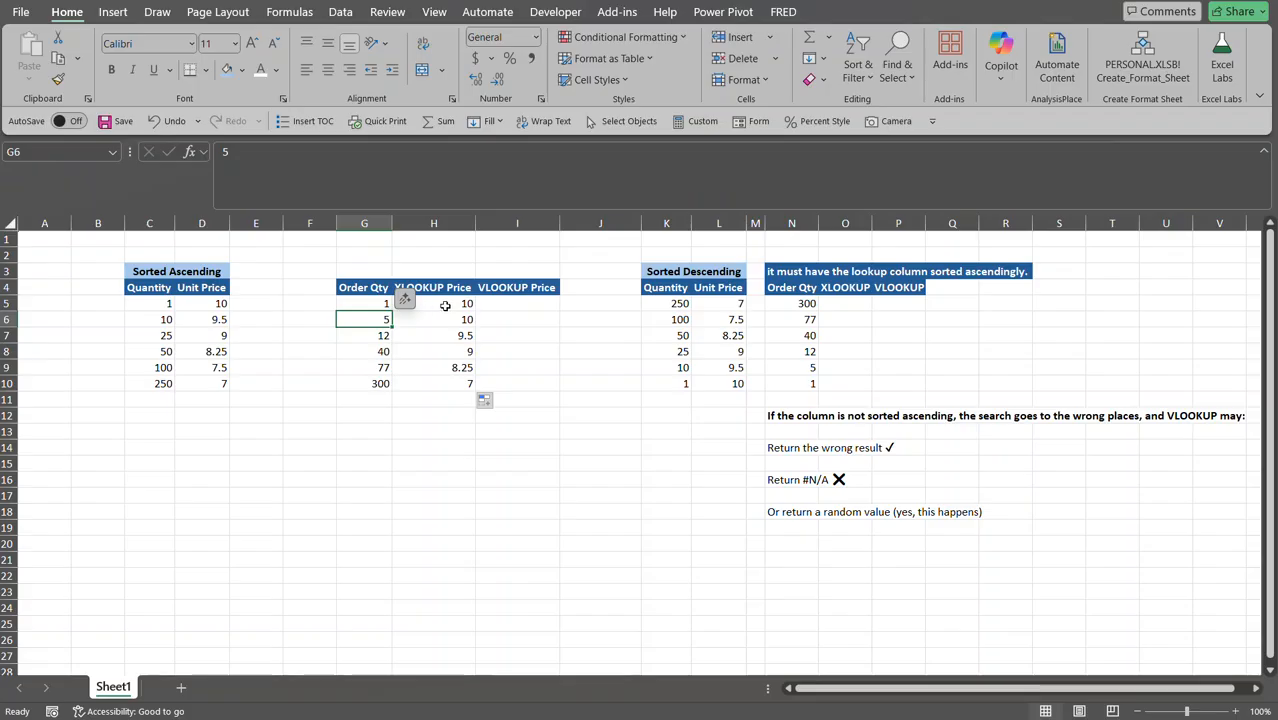
pyautogui.click(377, 367)
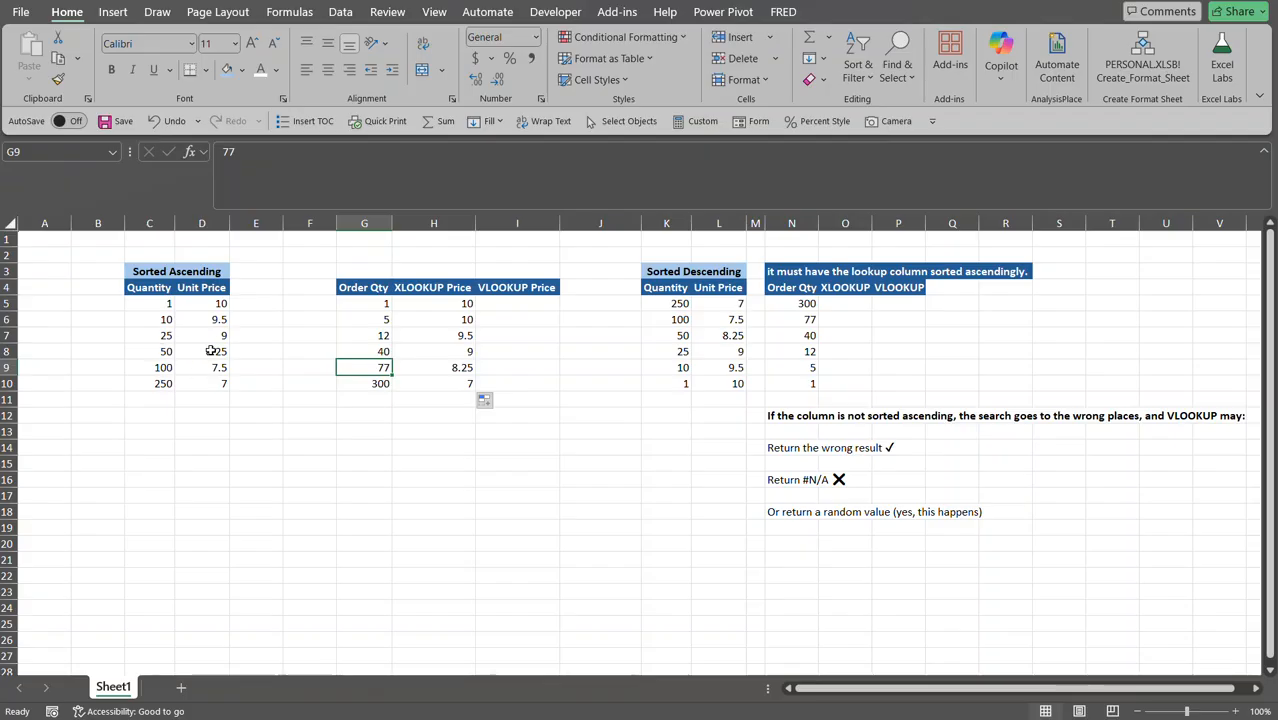
pyautogui.click(449, 368)
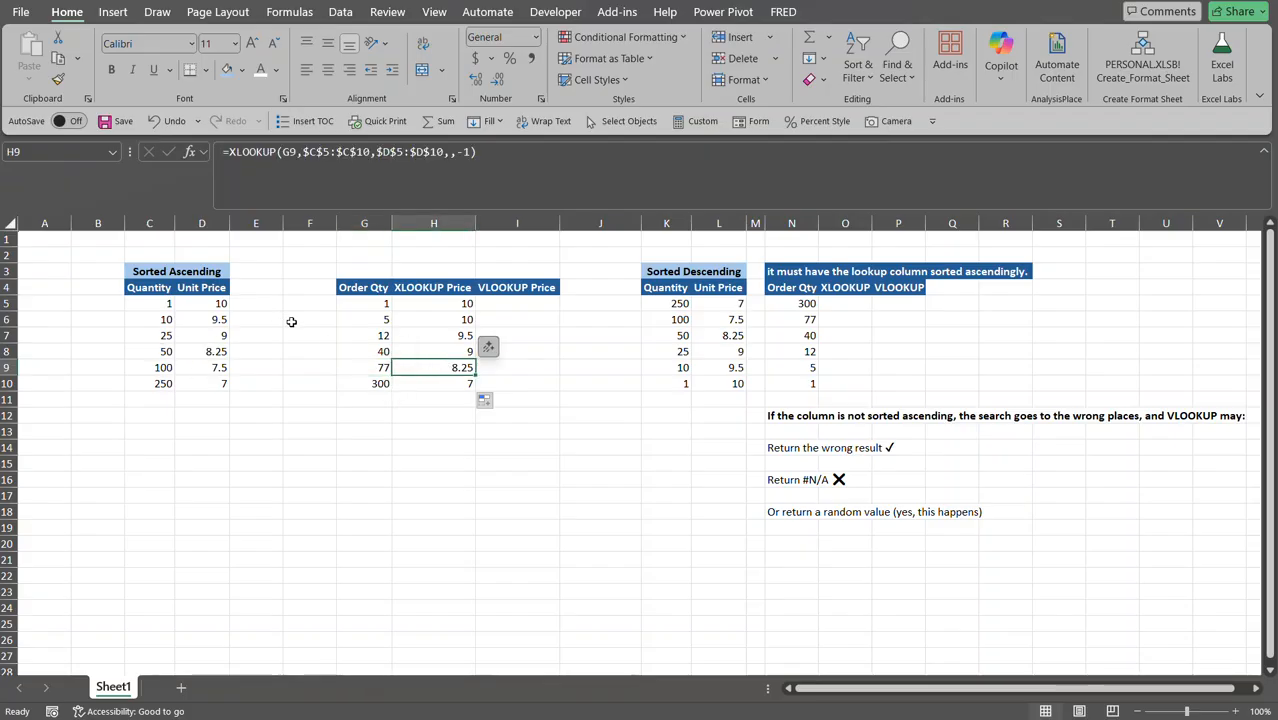
# Enter =VLOOKUP(G5,$C$5:$D$10,2,TRUE) in I5 for an approximate match returning 10.
pyautogui.click(518, 306)
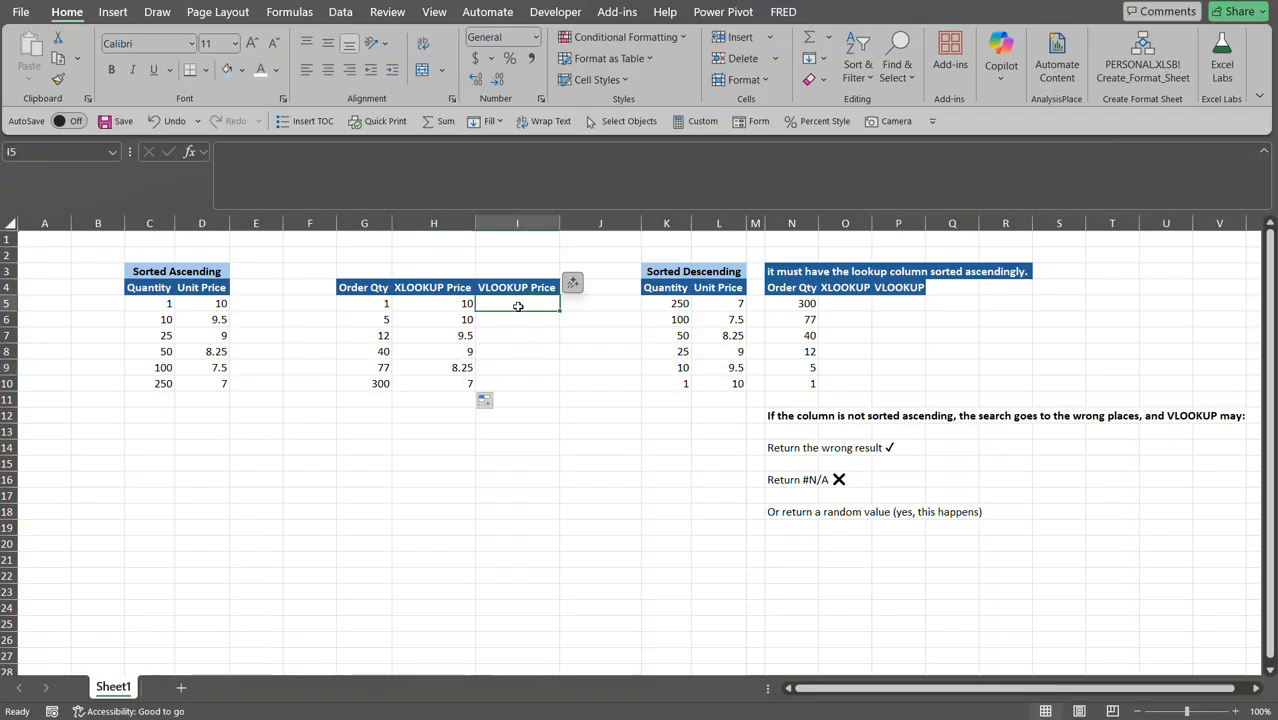
pyautogui.write('=')
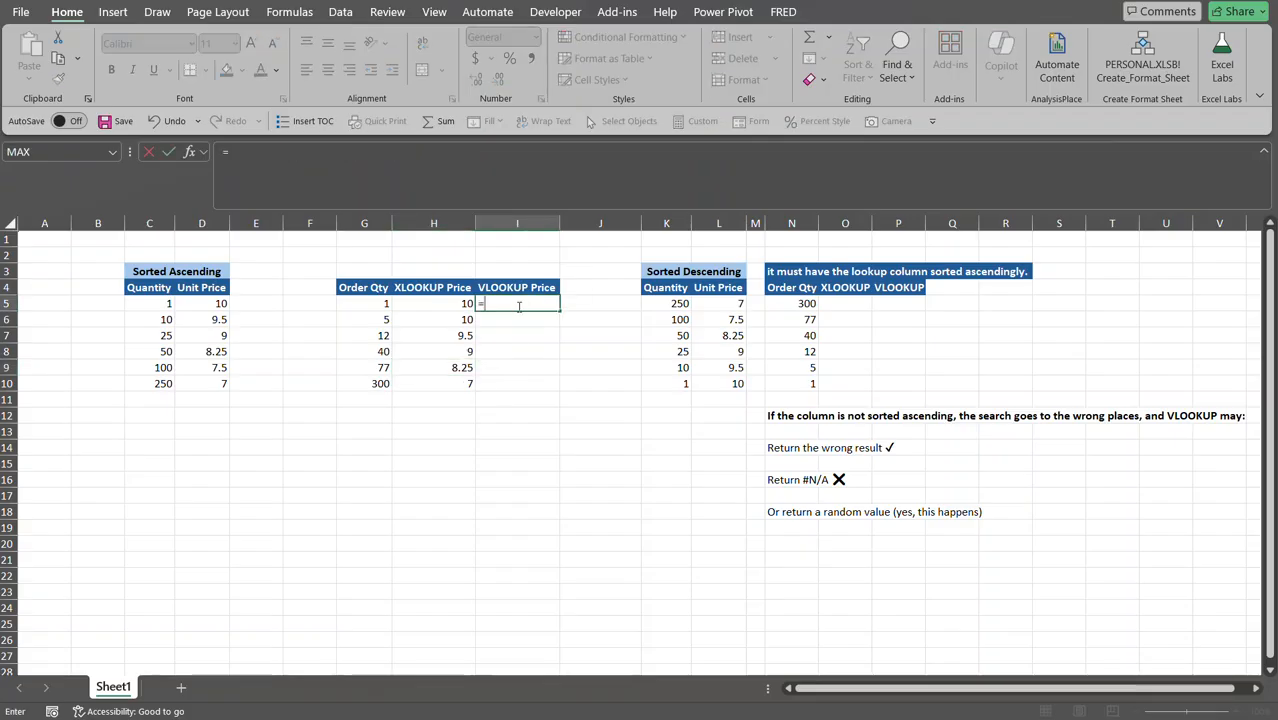
pyautogui.write('vl')
pyautogui.press('Tab')
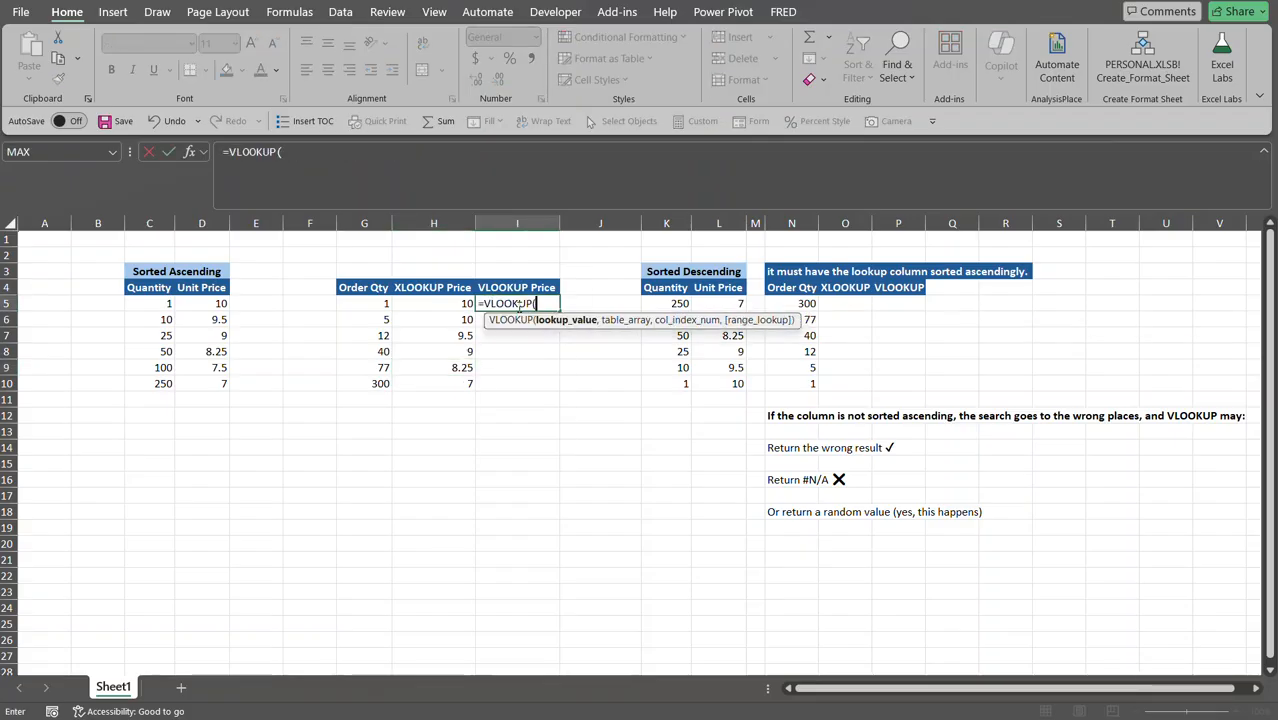
pyautogui.click(356, 302)
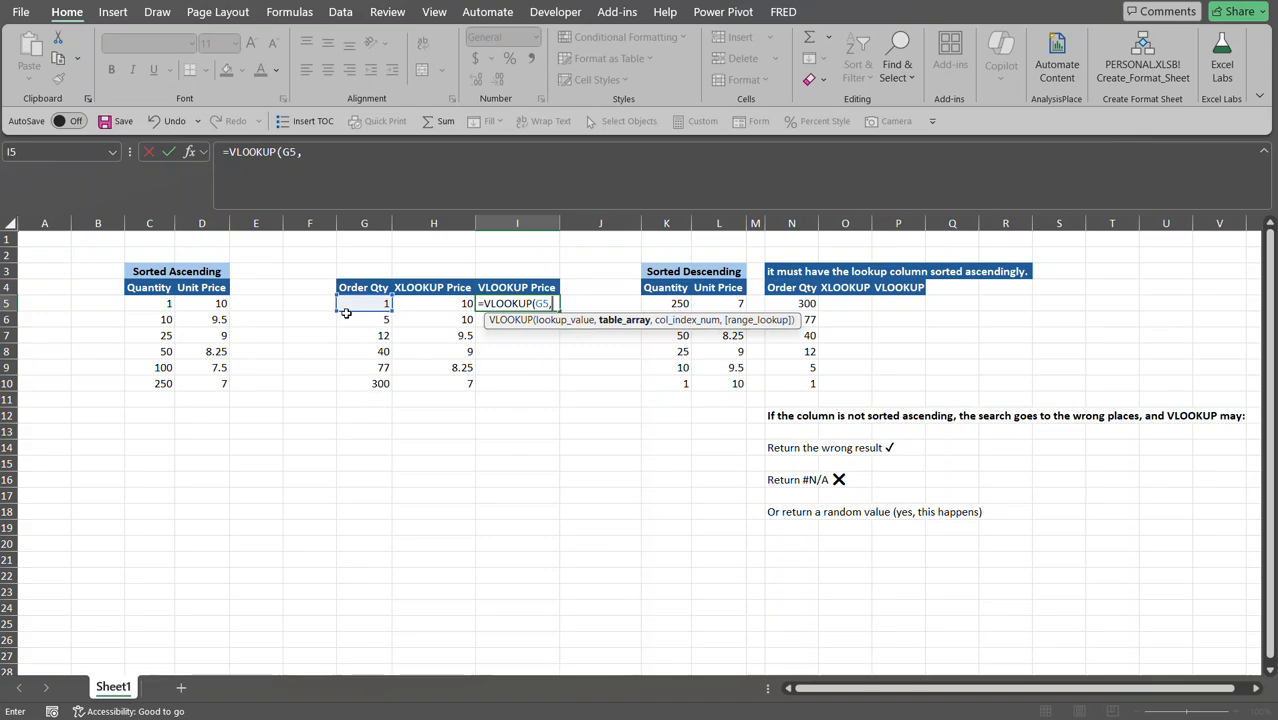
pyautogui.click(153, 304)
pyautogui.moveTo(153, 303); pyautogui.dragTo(211, 385)
pyautogui.press('F4')
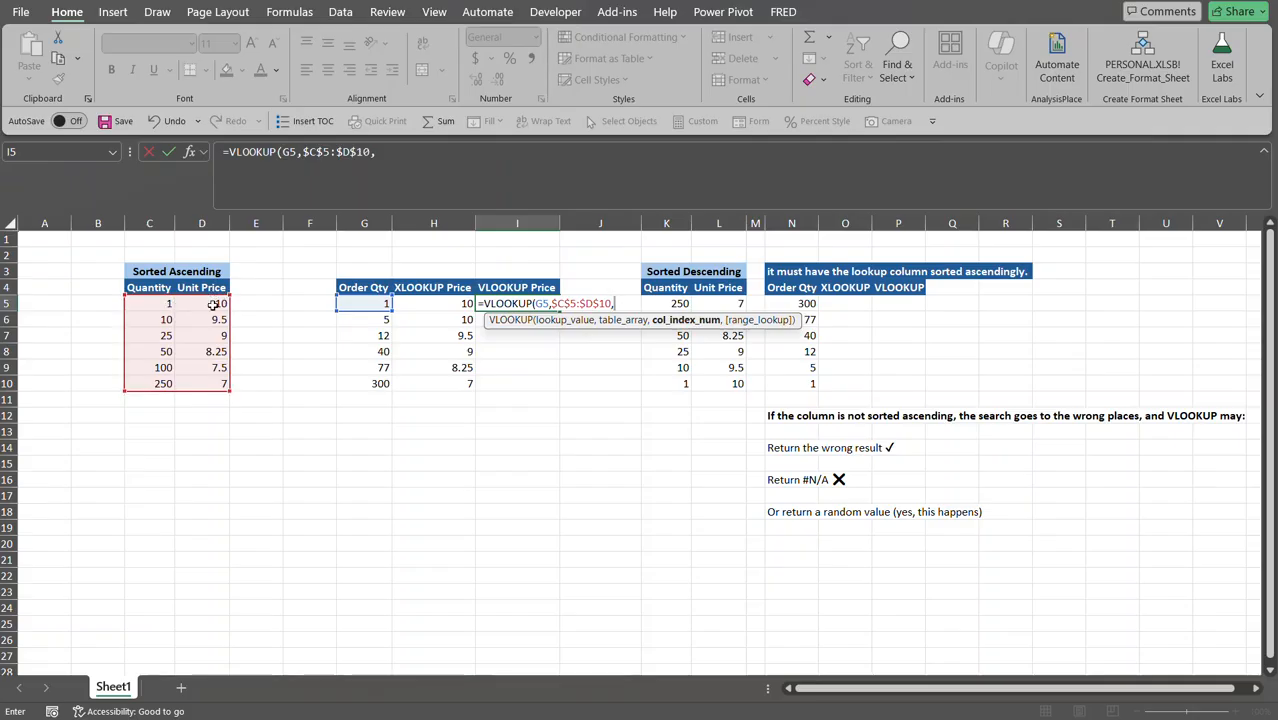
pyautogui.write('2,')
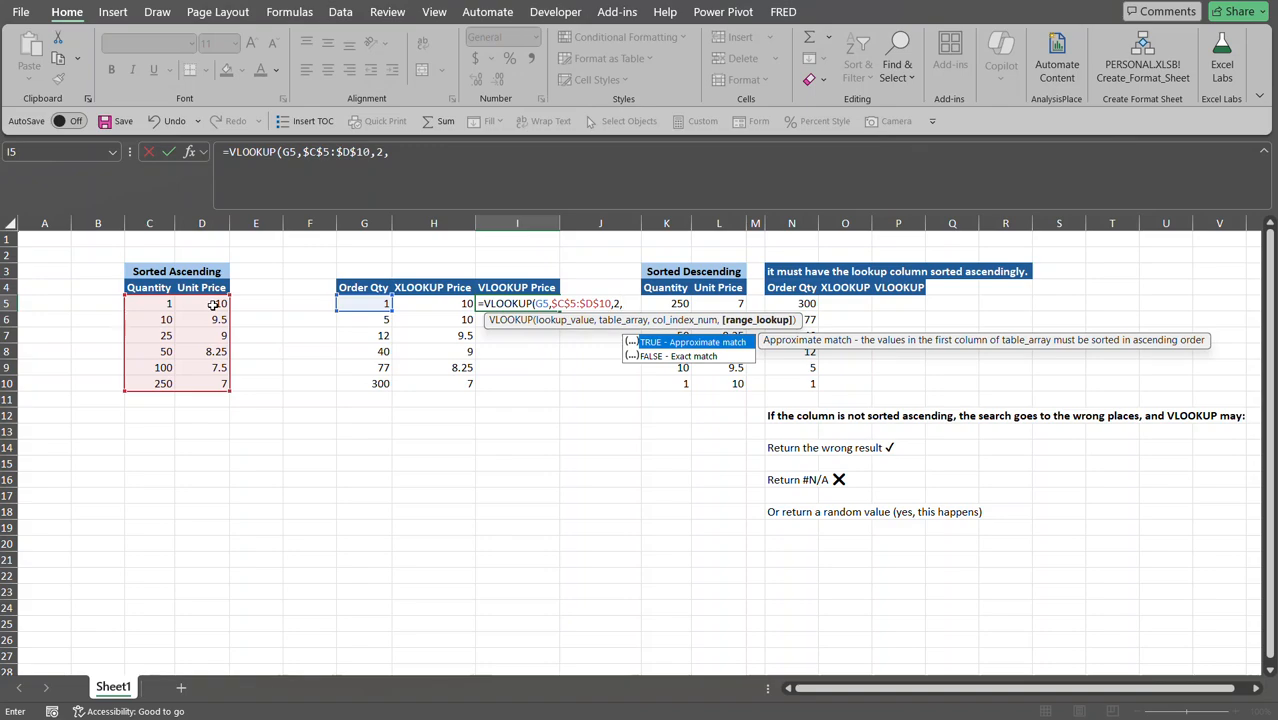
pyautogui.doubleClick(677, 343)
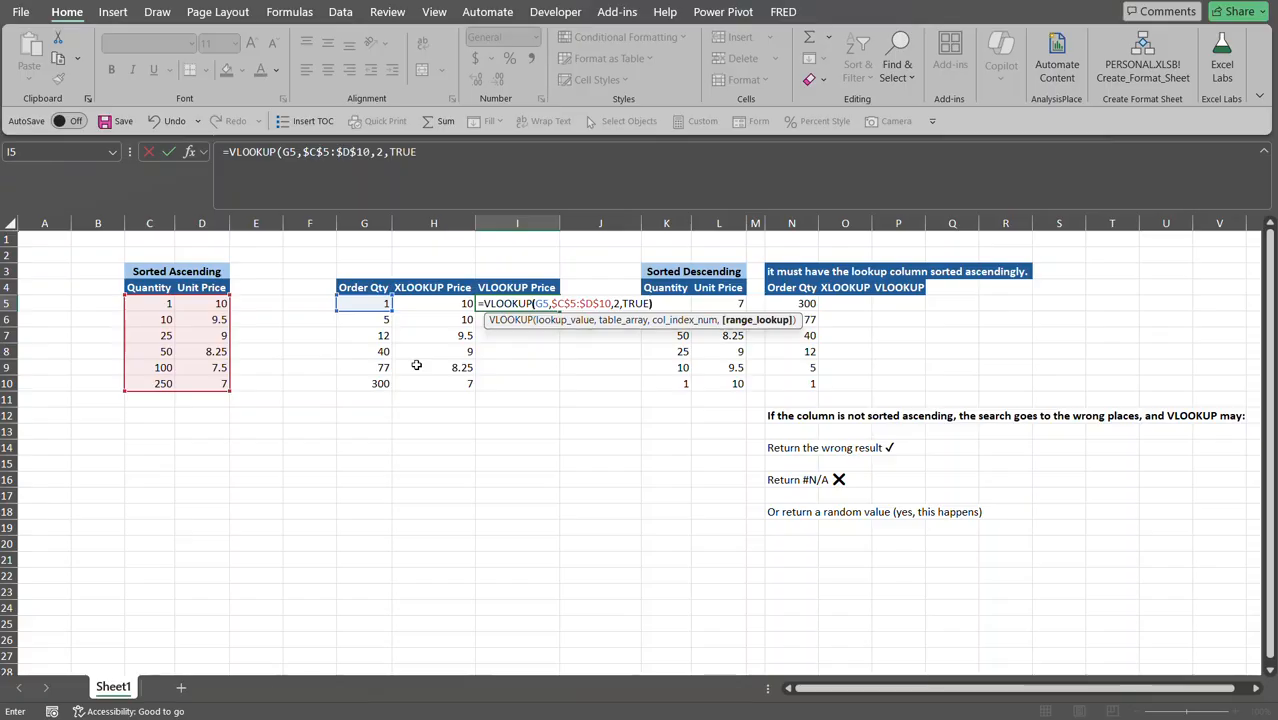
pyautogui.write(')')
pyautogui.press('Return')
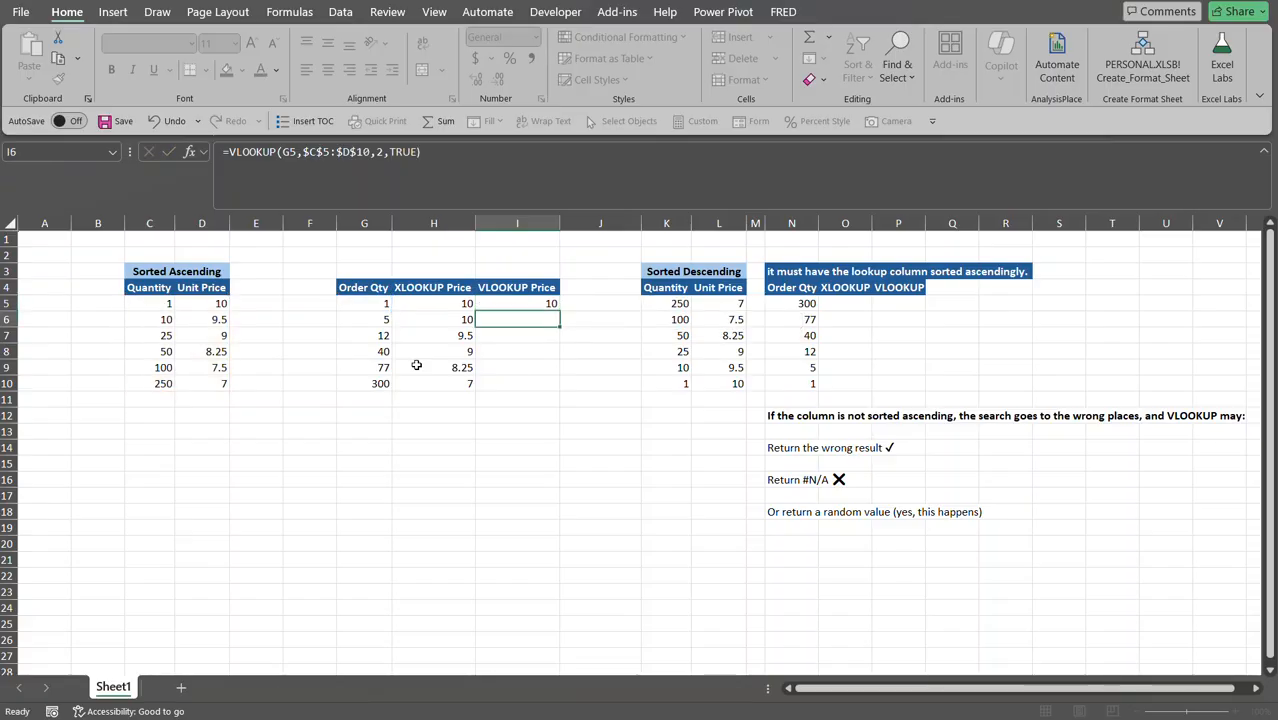
# Copy the VLOOKUP formula from I5 down to I10 and verify the formulas in I8 and I5.
pyautogui.click(487, 306)
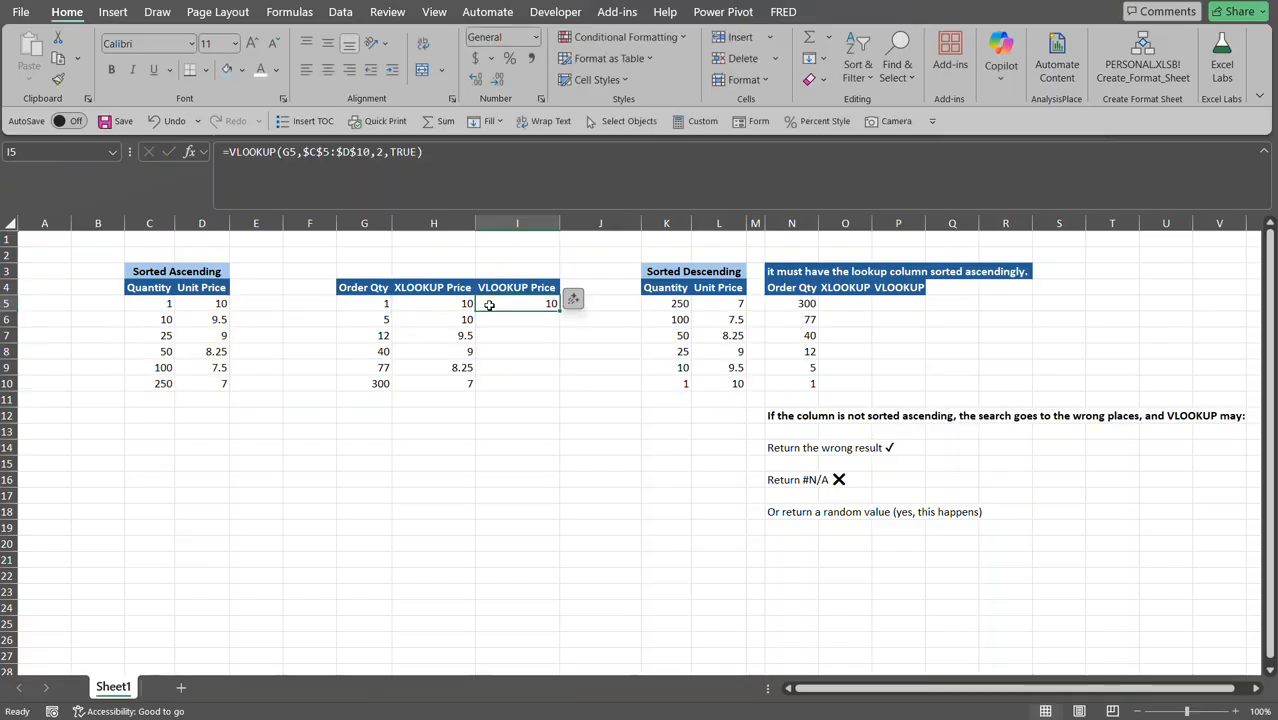
pyautogui.moveTo(558, 311); pyautogui.dragTo(548, 386)
pyautogui.click(510, 353)
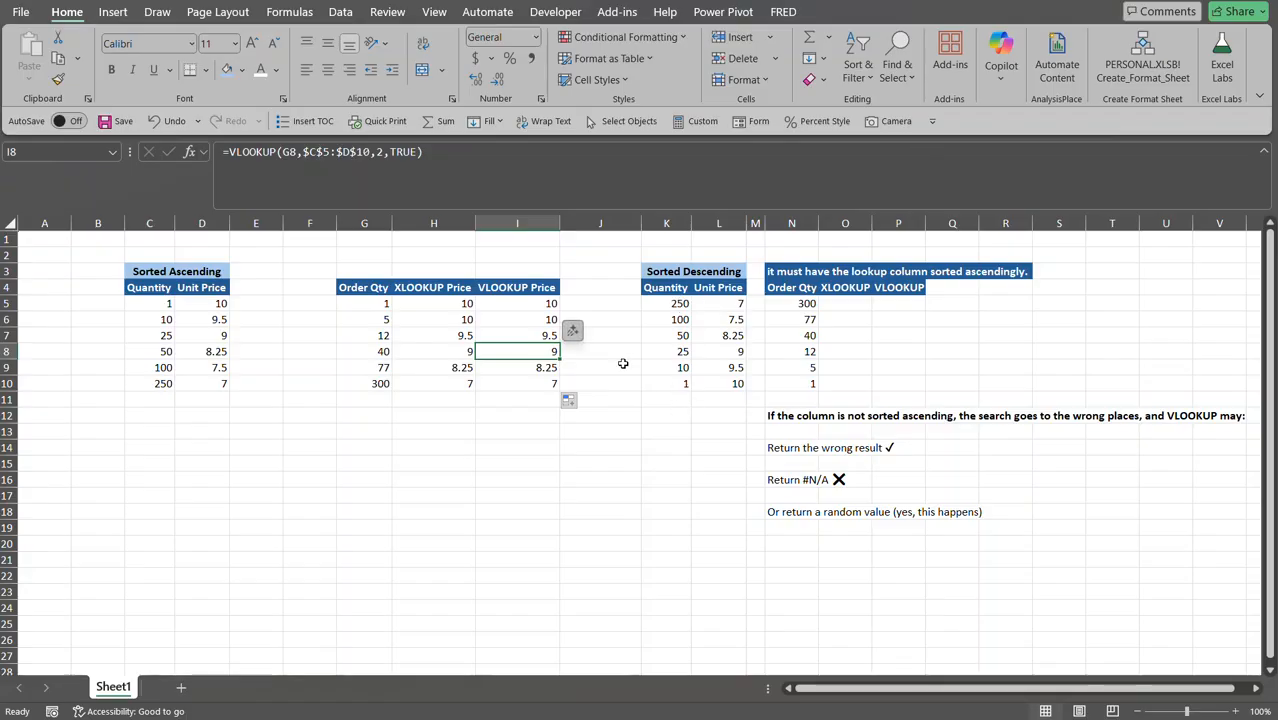
pyautogui.click(530, 302)
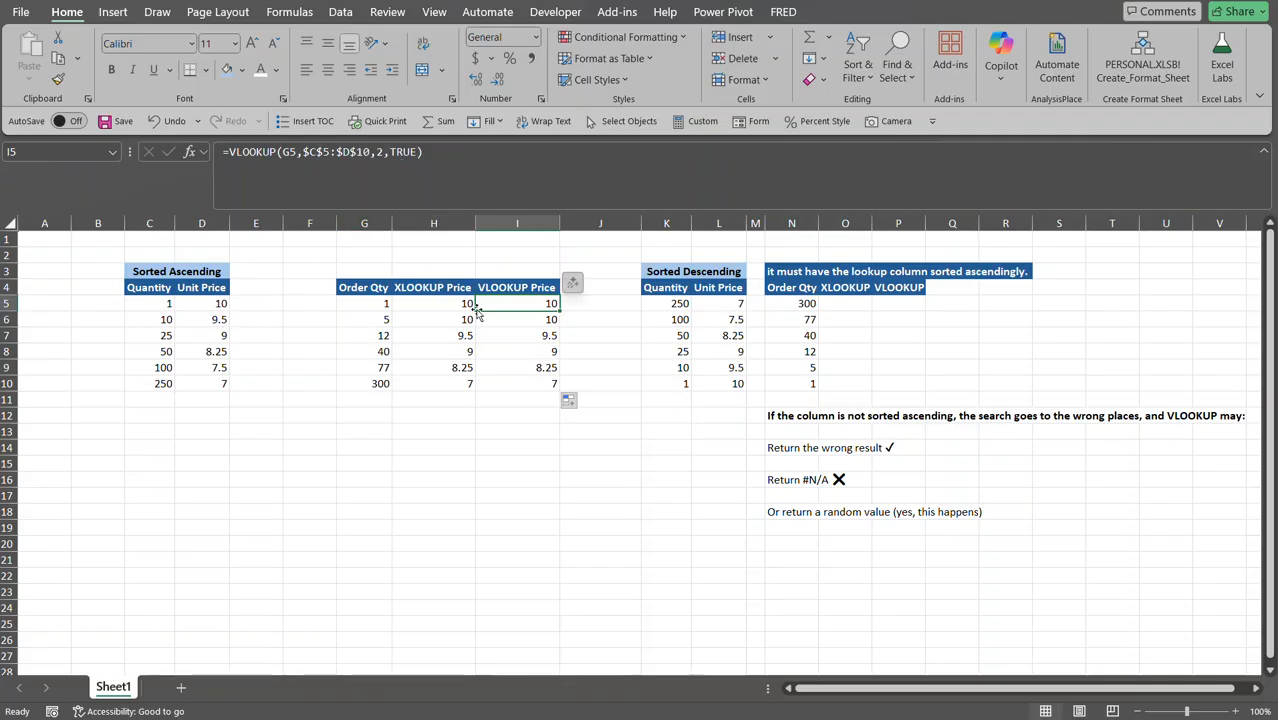
pyautogui.click(810, 306)
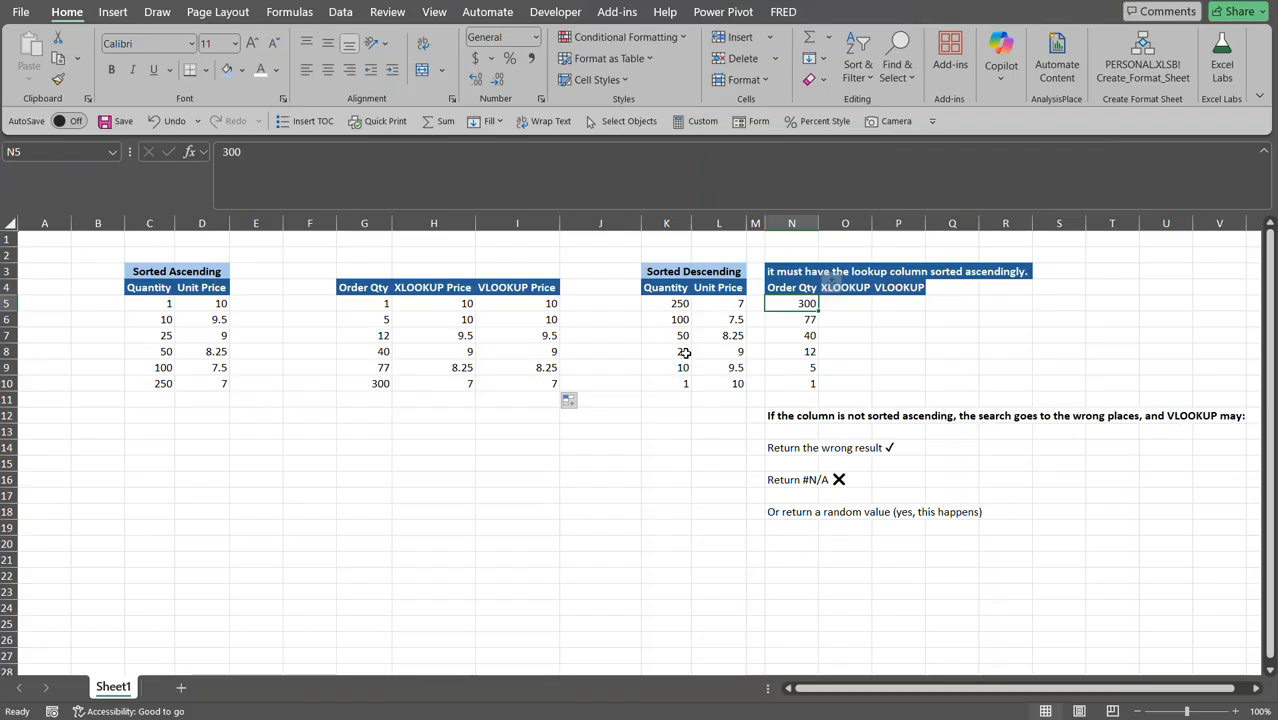
# In O5, start an XLOOKUP of N5 with the absolute lookup array $K$5:$K$10.
pyautogui.click(858, 300)
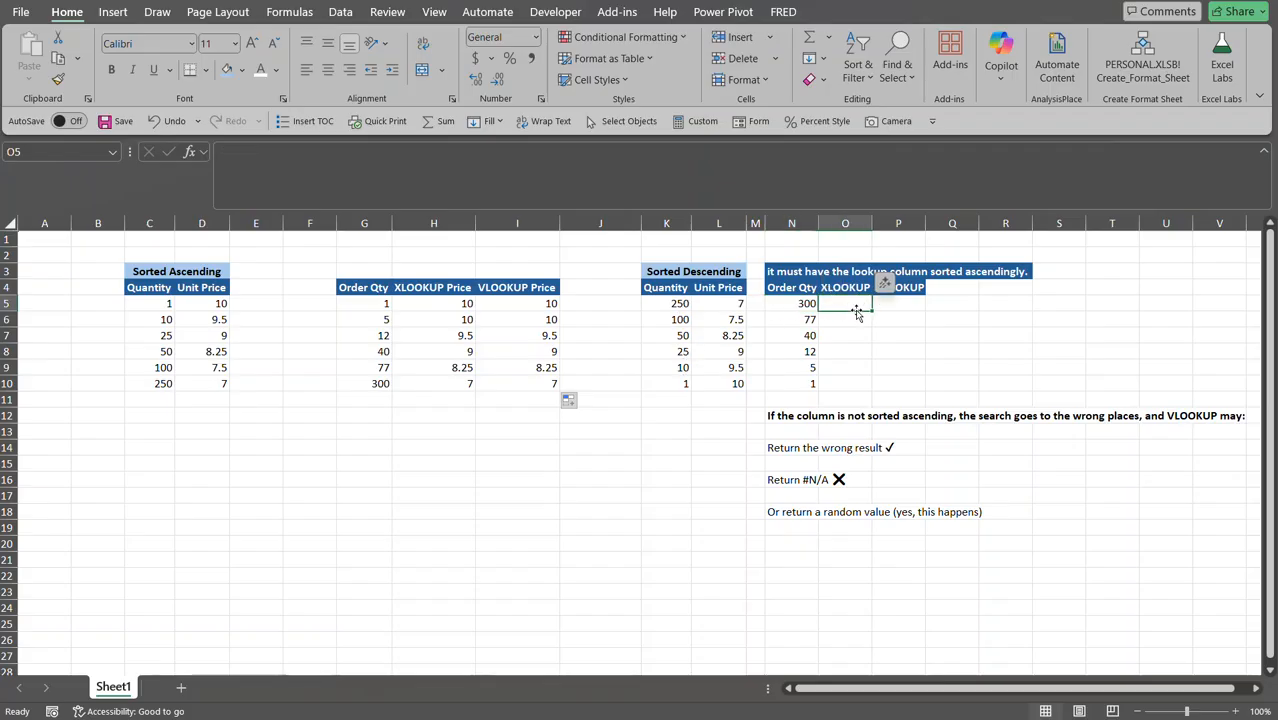
pyautogui.write('=xl')
pyautogui.press('Tab')
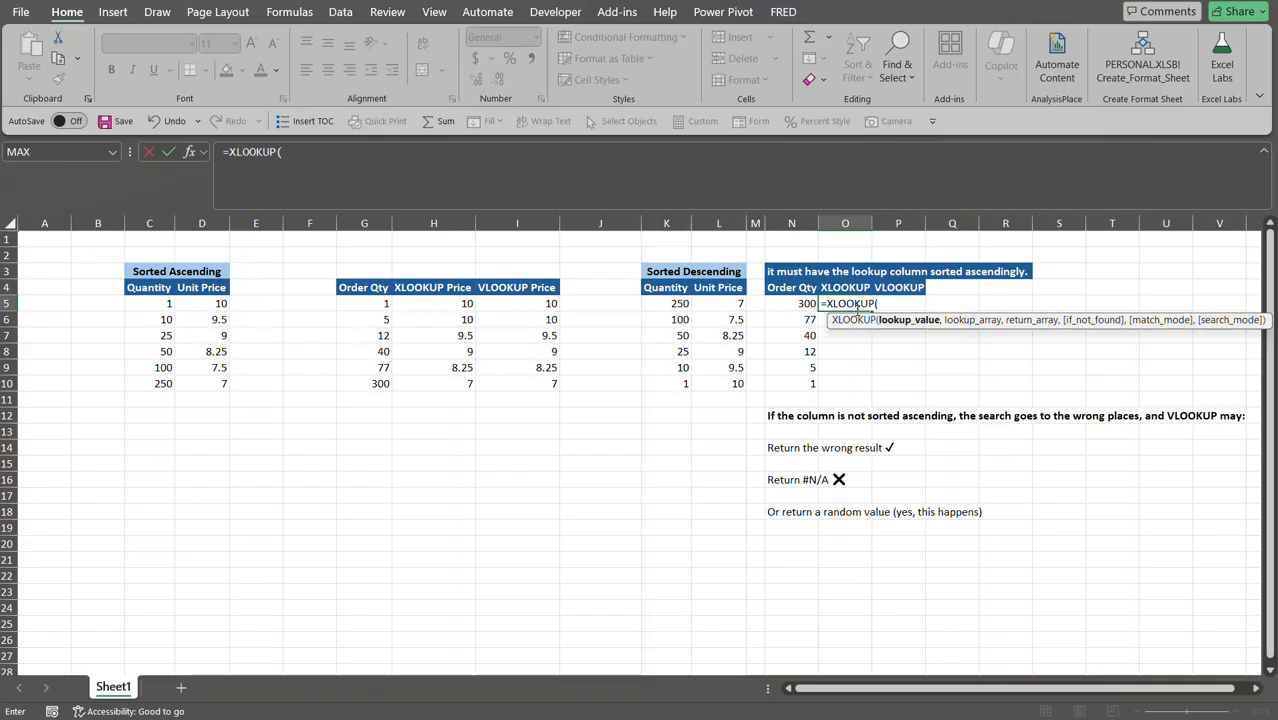
pyautogui.click(790, 303)
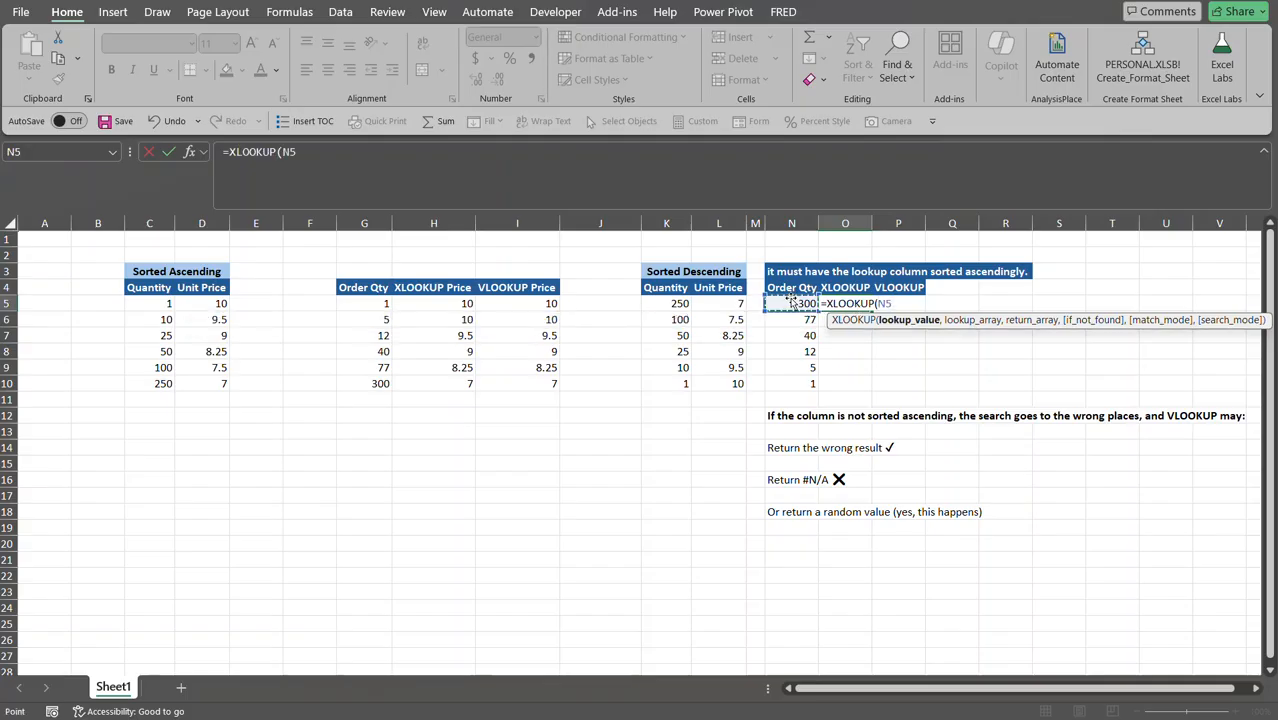
pyautogui.write(',')
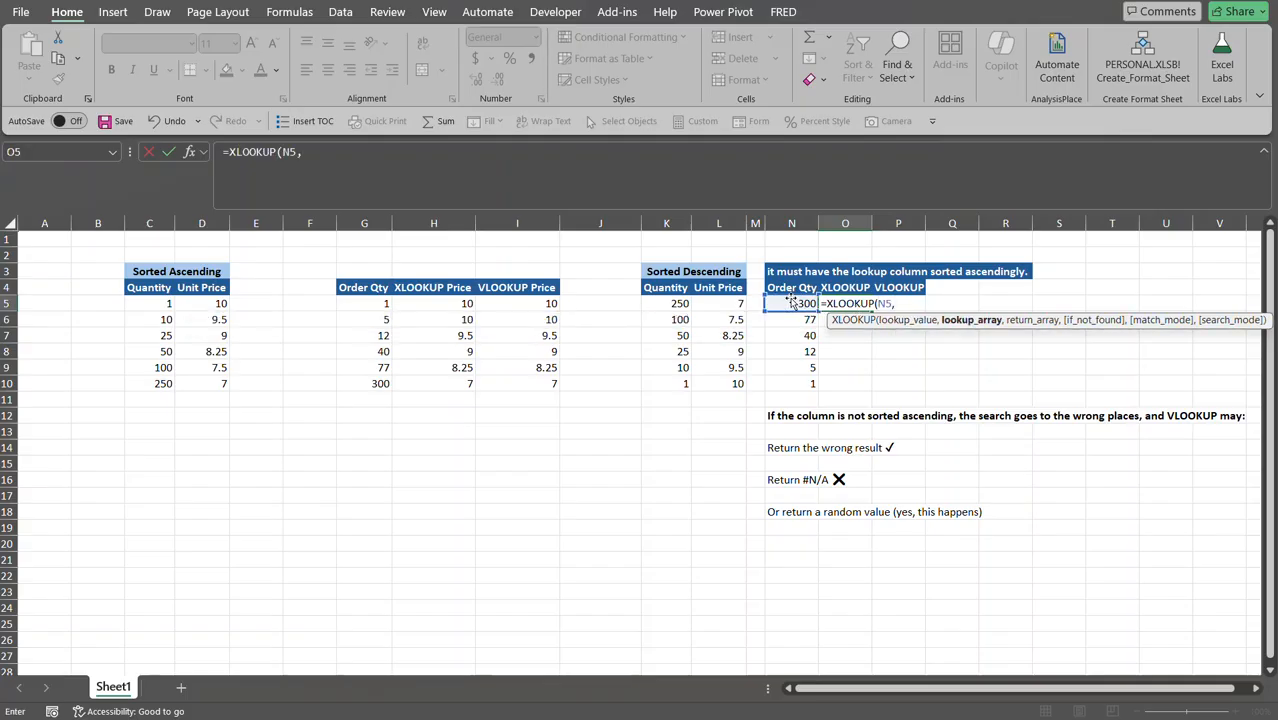
pyautogui.click(668, 303)
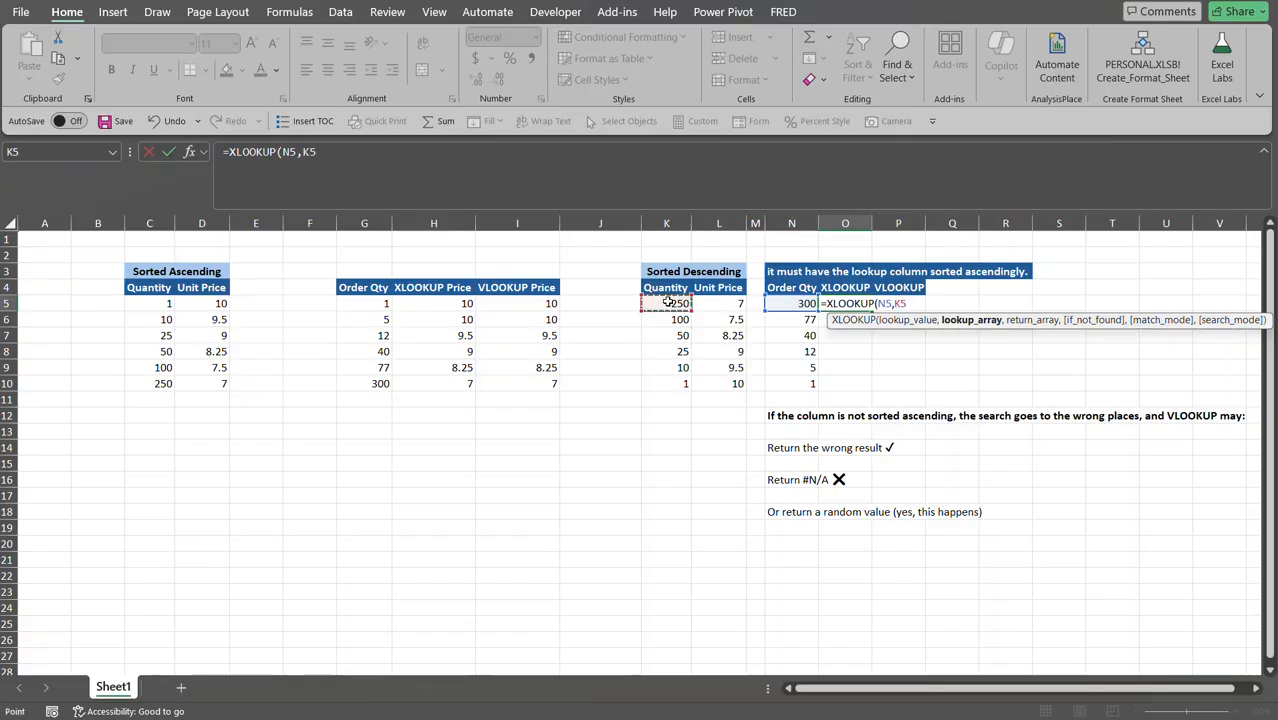
pyautogui.moveTo(668, 303); pyautogui.dragTo(678, 380)
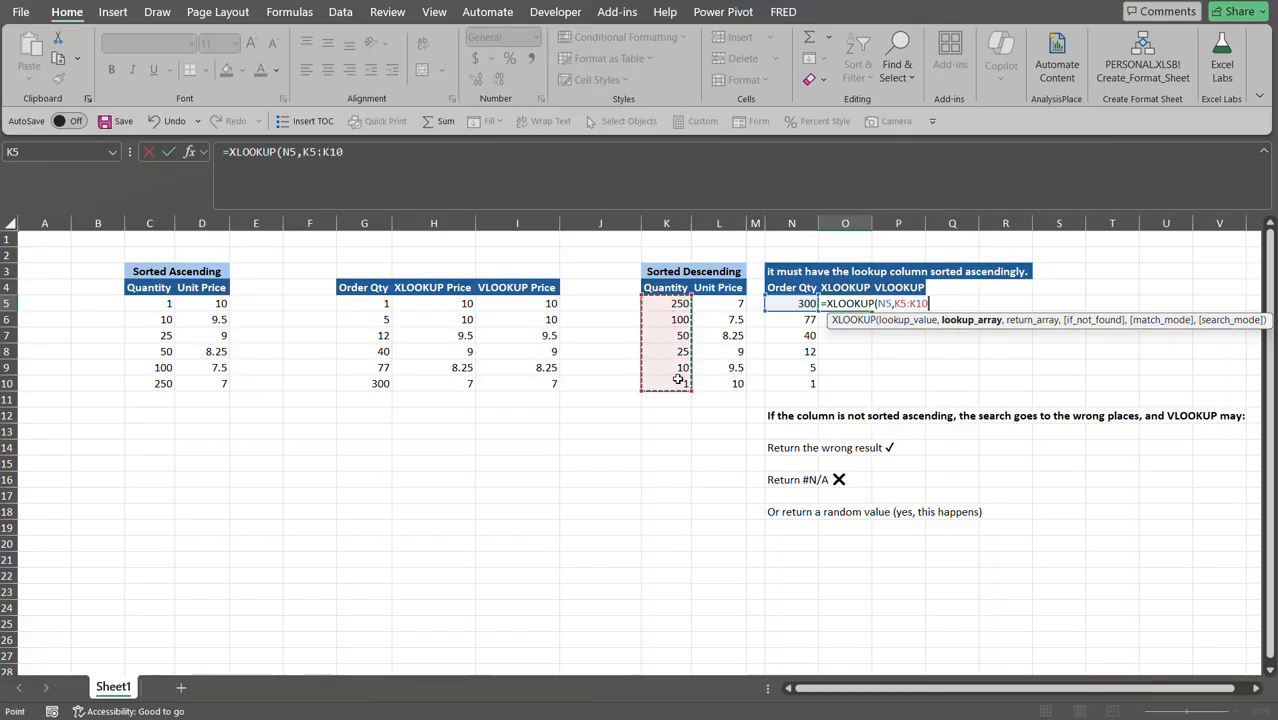
pyautogui.press('F4')
# Add return array $L$5:$L$10 and match mode -1, returning 7.
pyautogui.write(',')
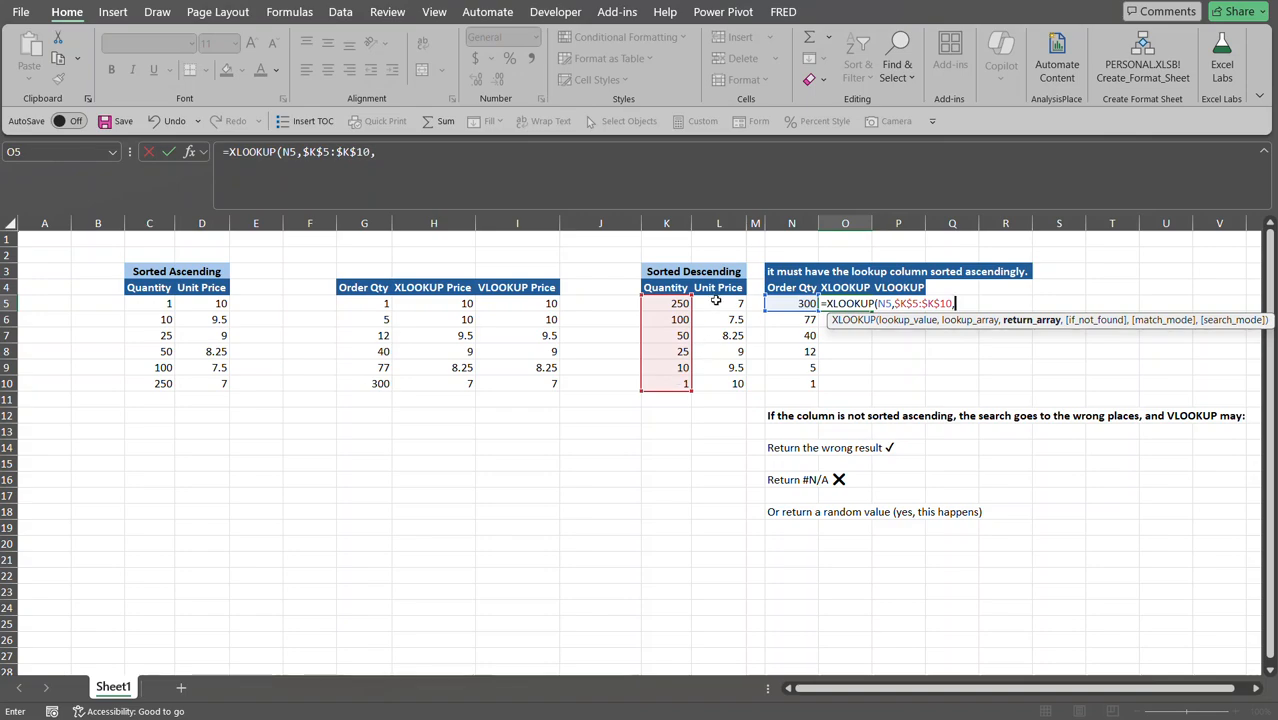
pyautogui.moveTo(716, 302); pyautogui.dragTo(713, 383)
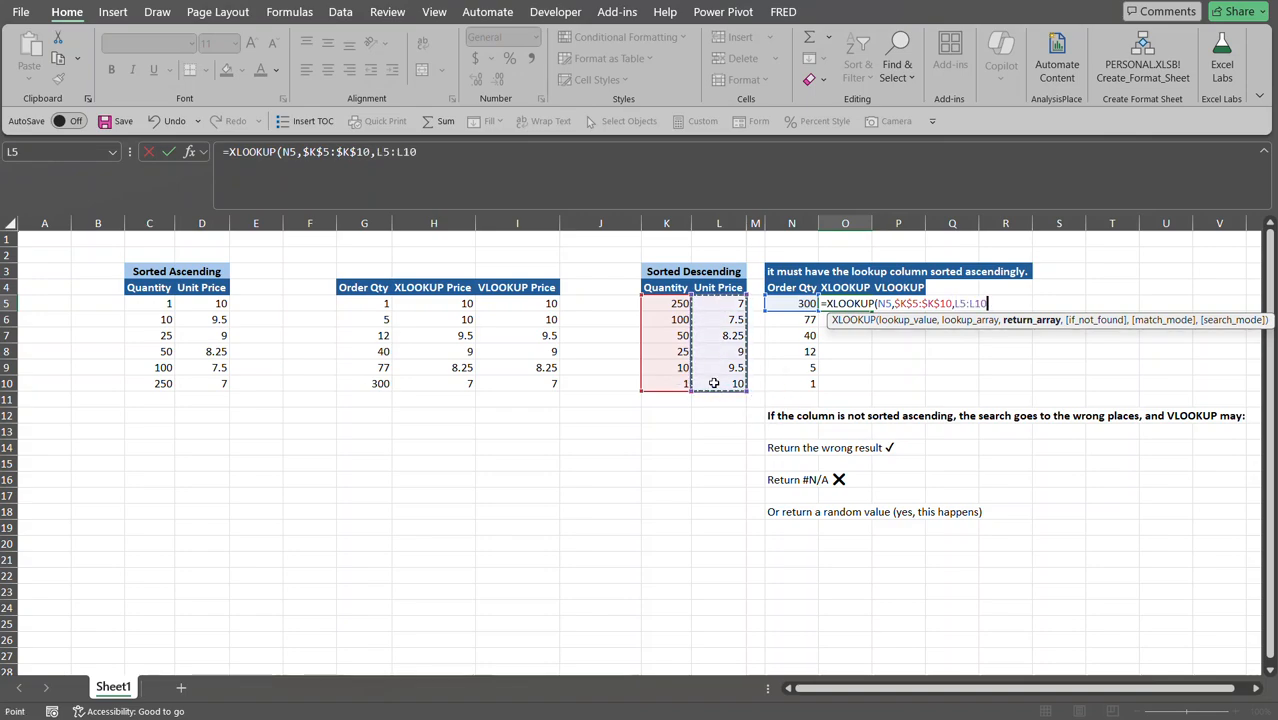
pyautogui.press('F4')
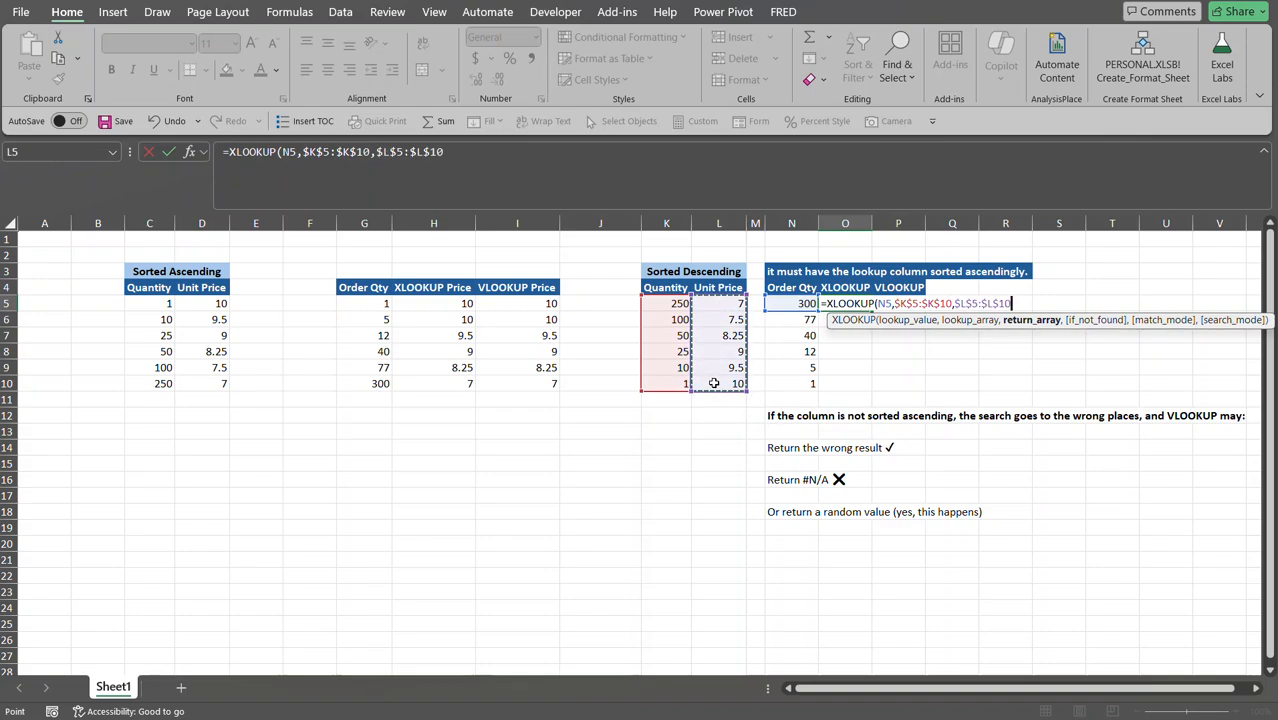
pyautogui.write(',')
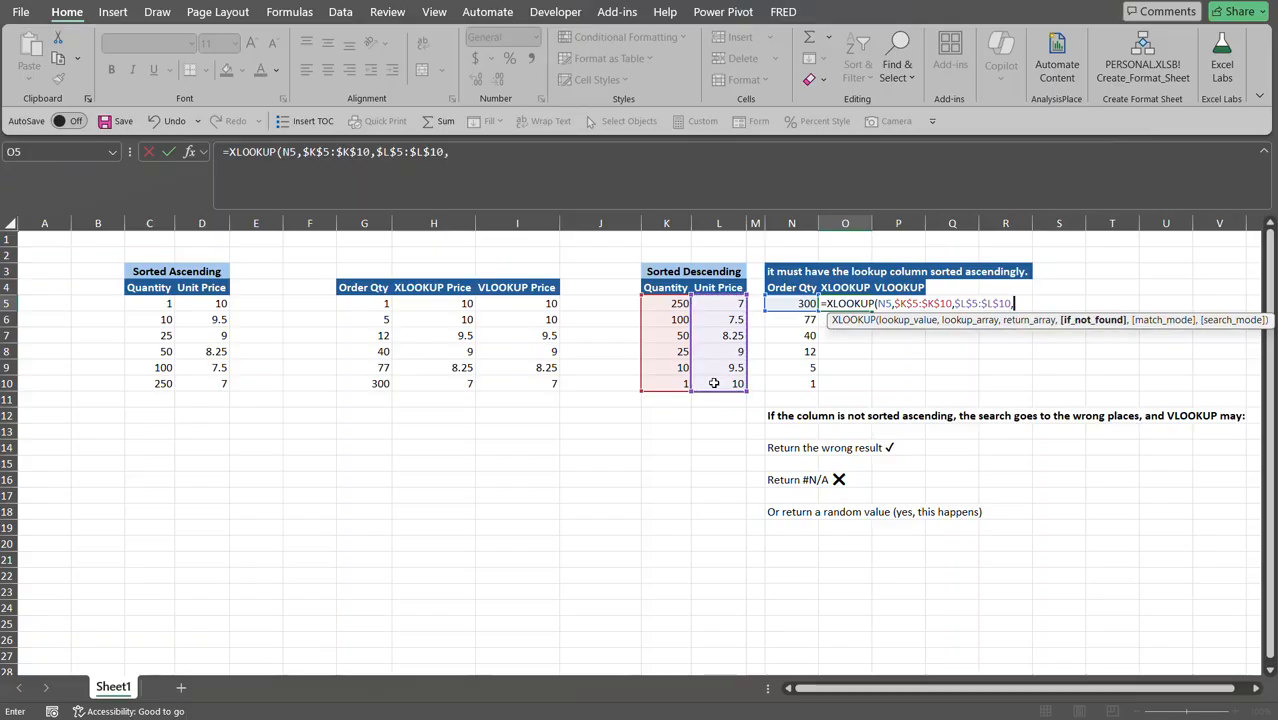
pyautogui.write(',')
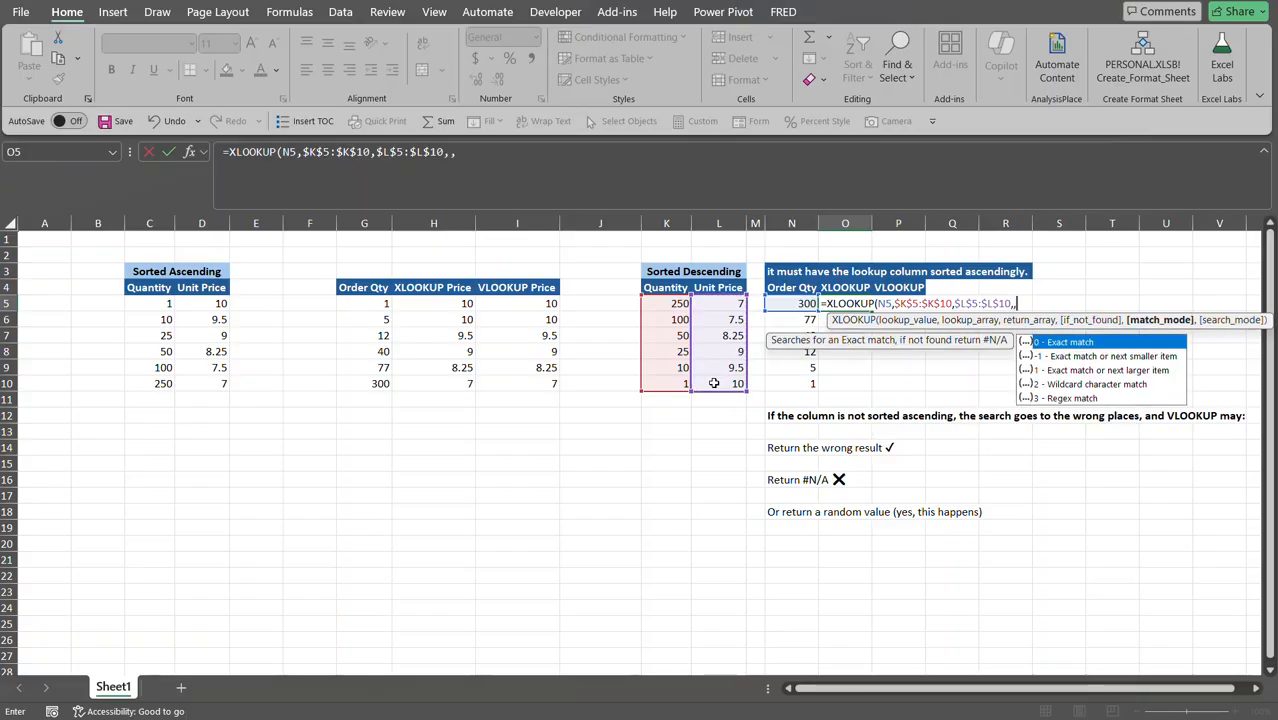
pyautogui.doubleClick(1121, 357)
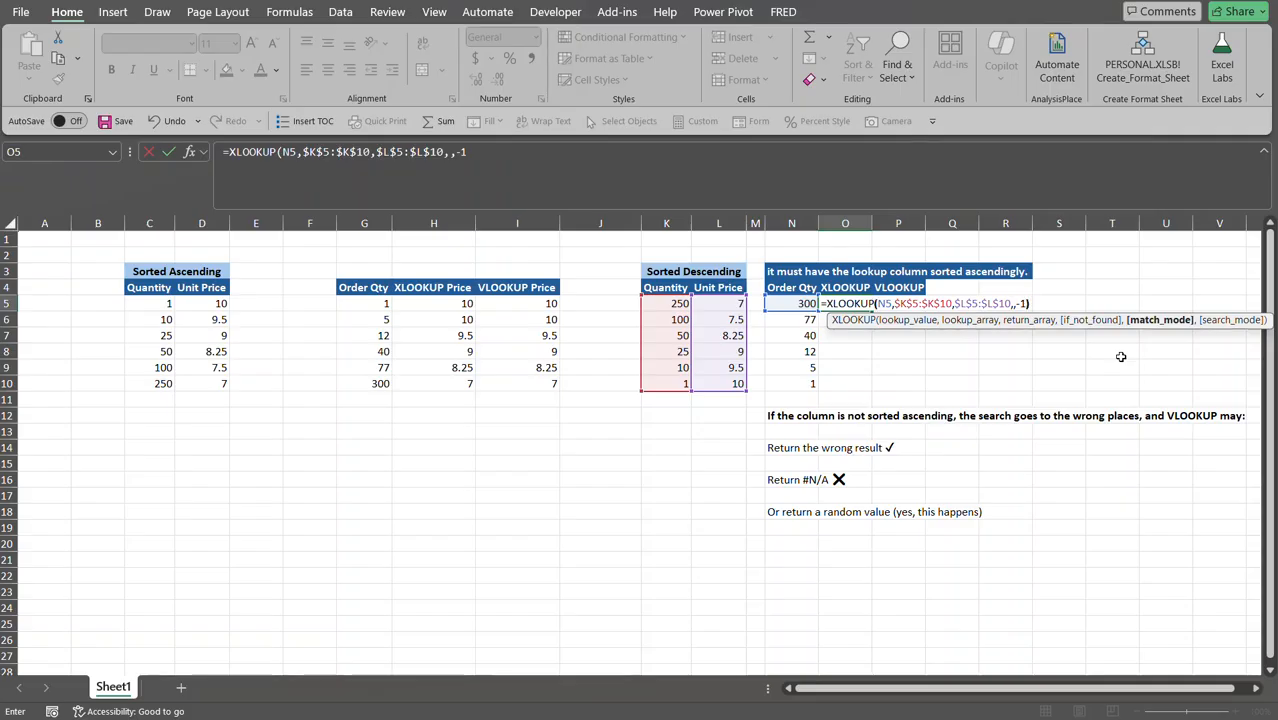
pyautogui.press('Return')
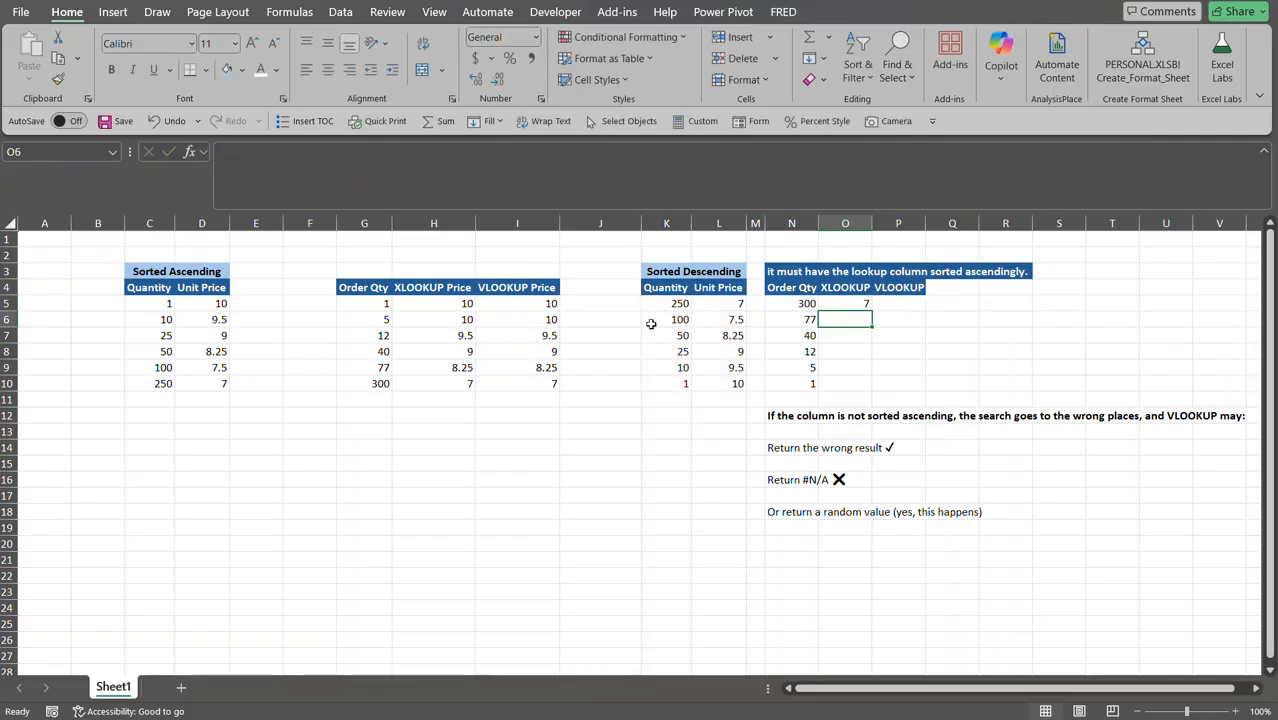
# Fill the descending XLOOKUP from O5 down to O10 and check O8 against quantity 12.
pyautogui.click(866, 305)
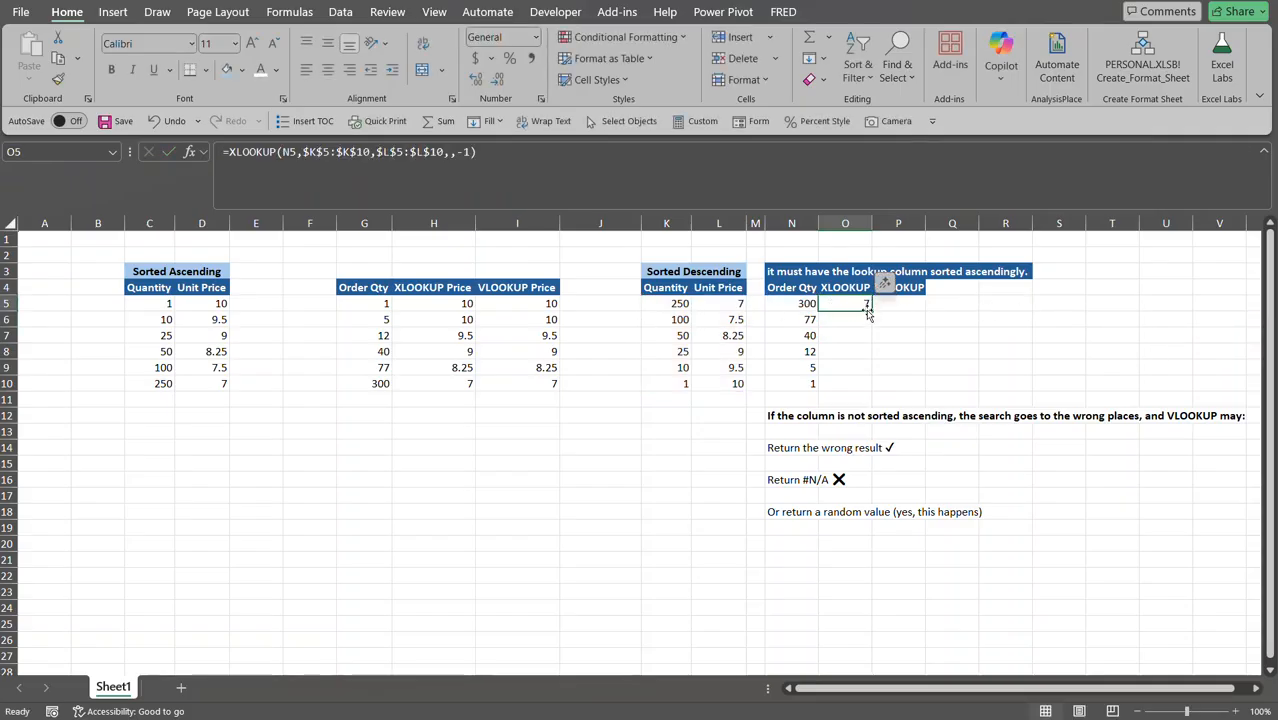
pyautogui.moveTo(869, 310); pyautogui.dragTo(868, 390)
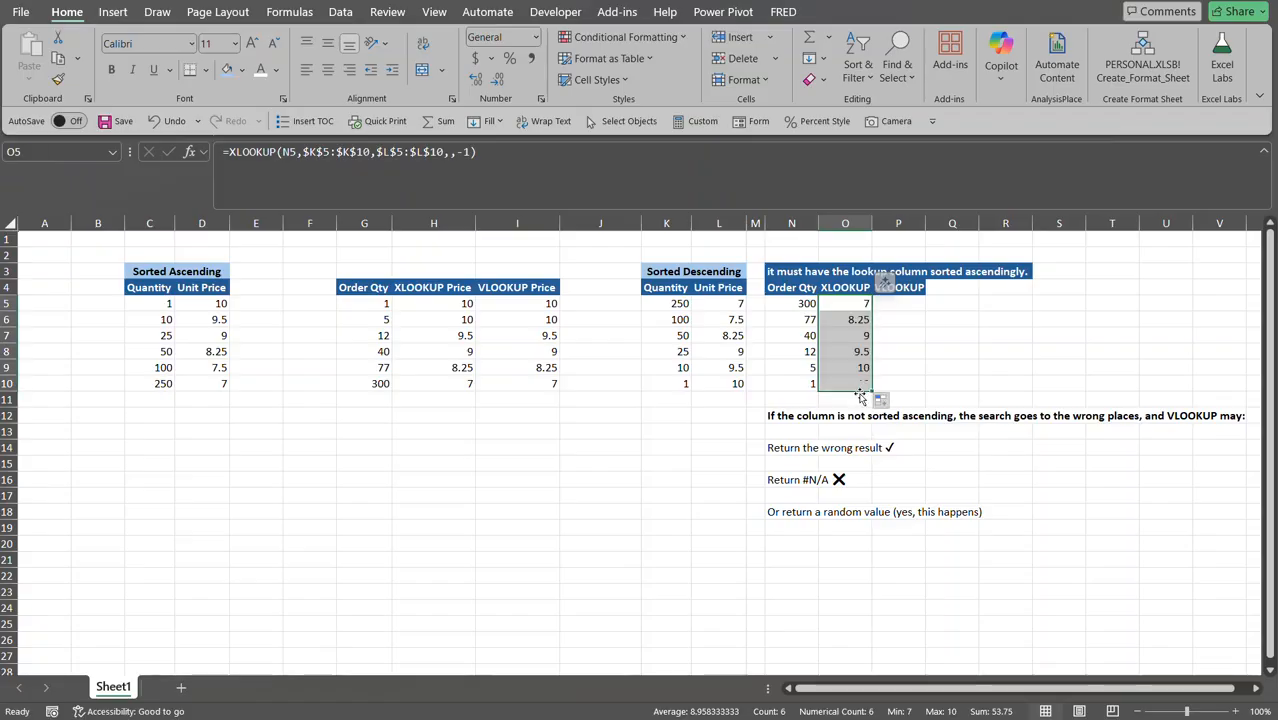
pyautogui.click(846, 354)
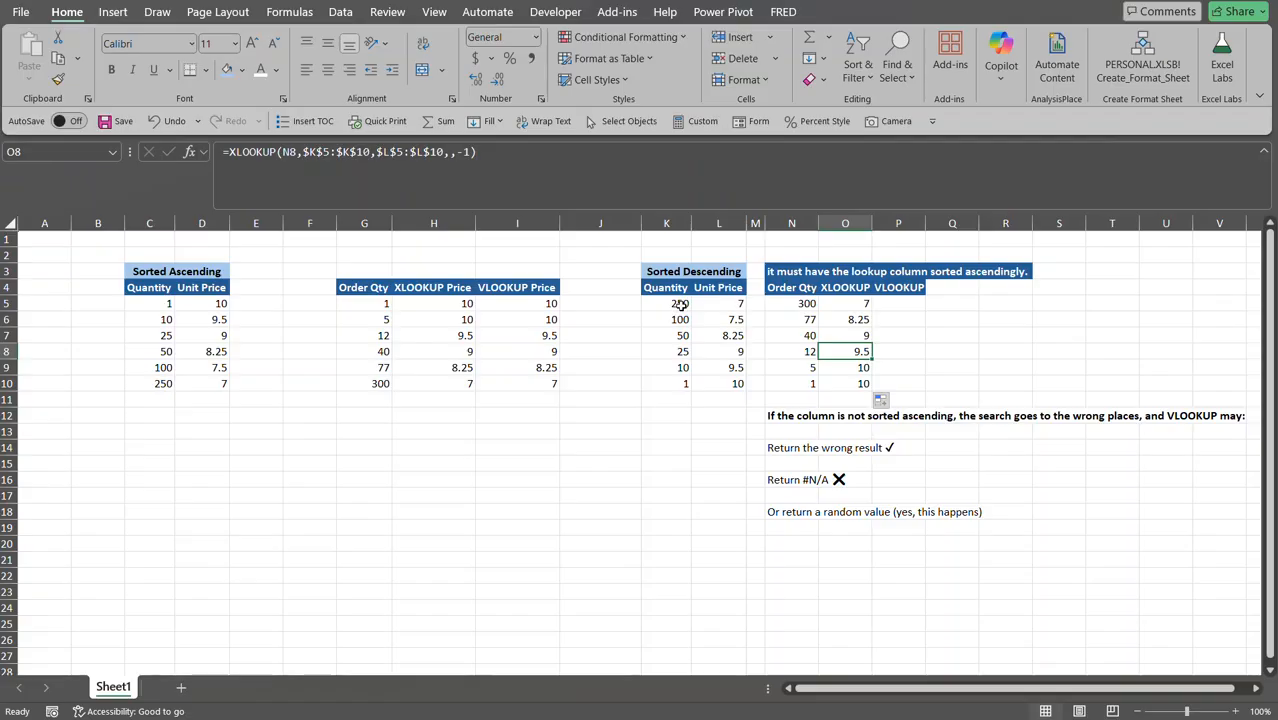
pyautogui.click(810, 351)
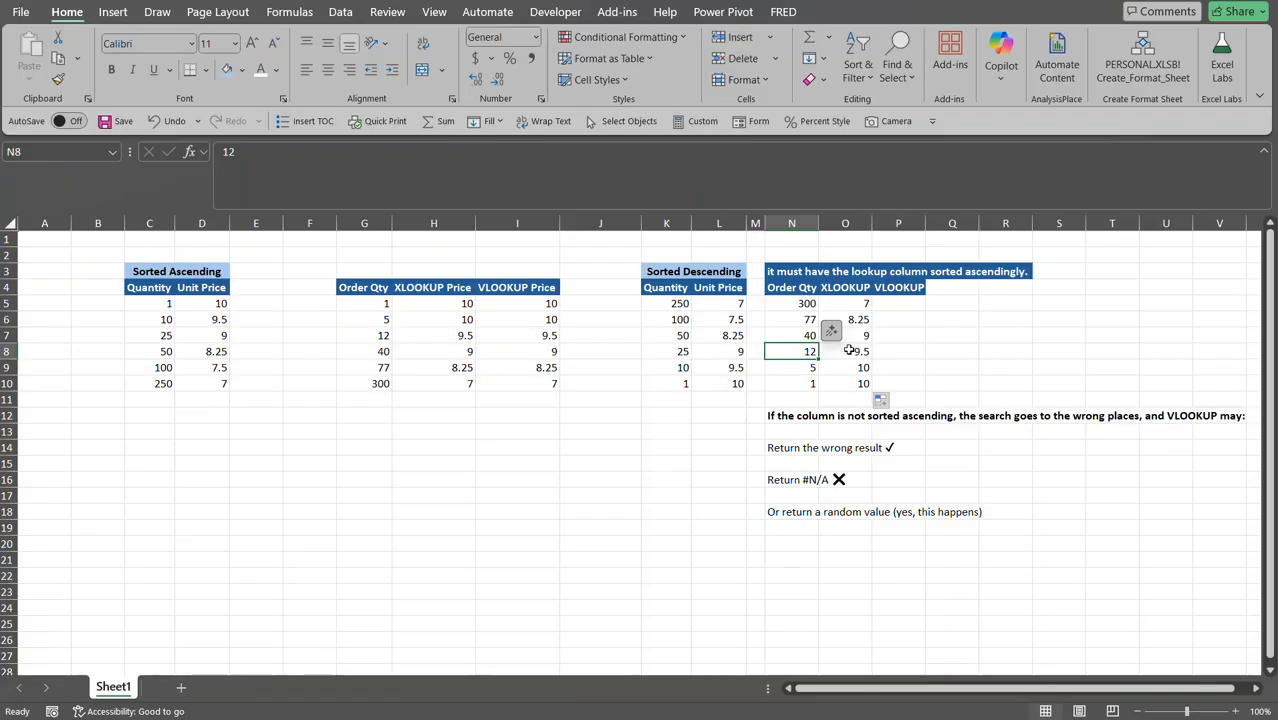
pyautogui.click(904, 301)
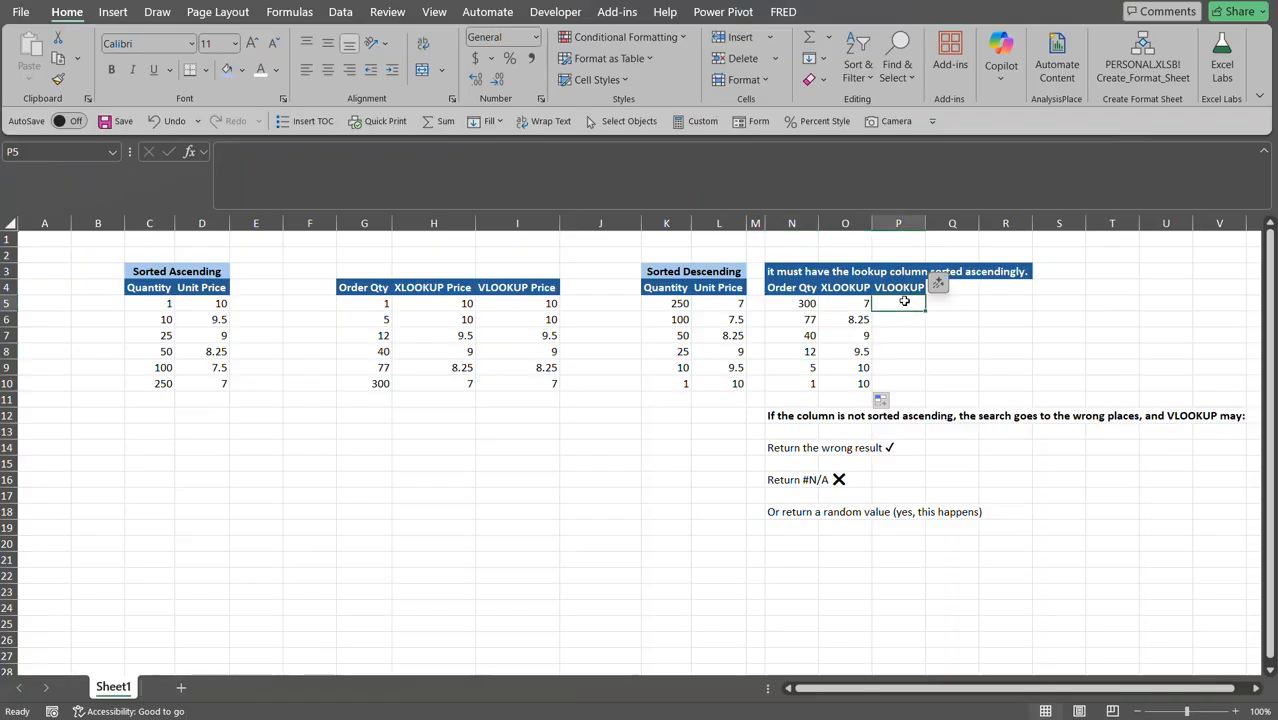
# Enter =VLOOKUP(N5,$K$5:$L$10,2,TRUE) in P5, which returns 10 instead of 7.
pyautogui.write('=')
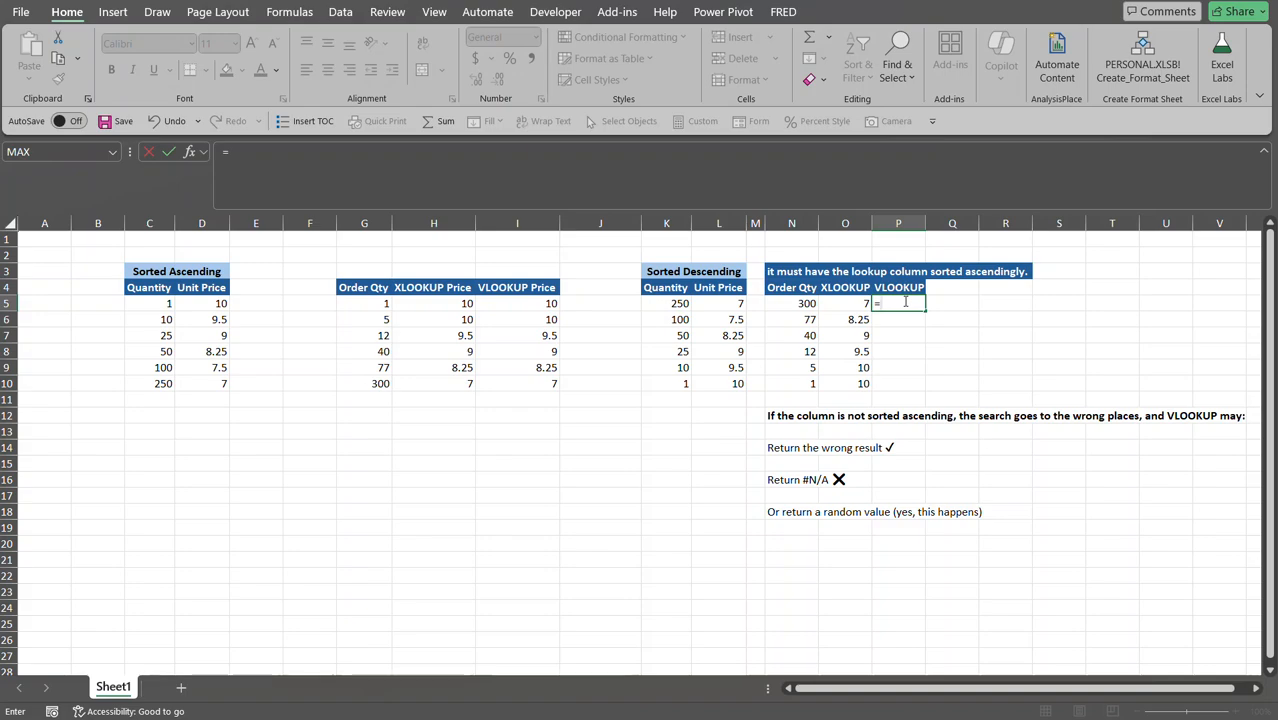
pyautogui.write('vl')
pyautogui.press('Tab')
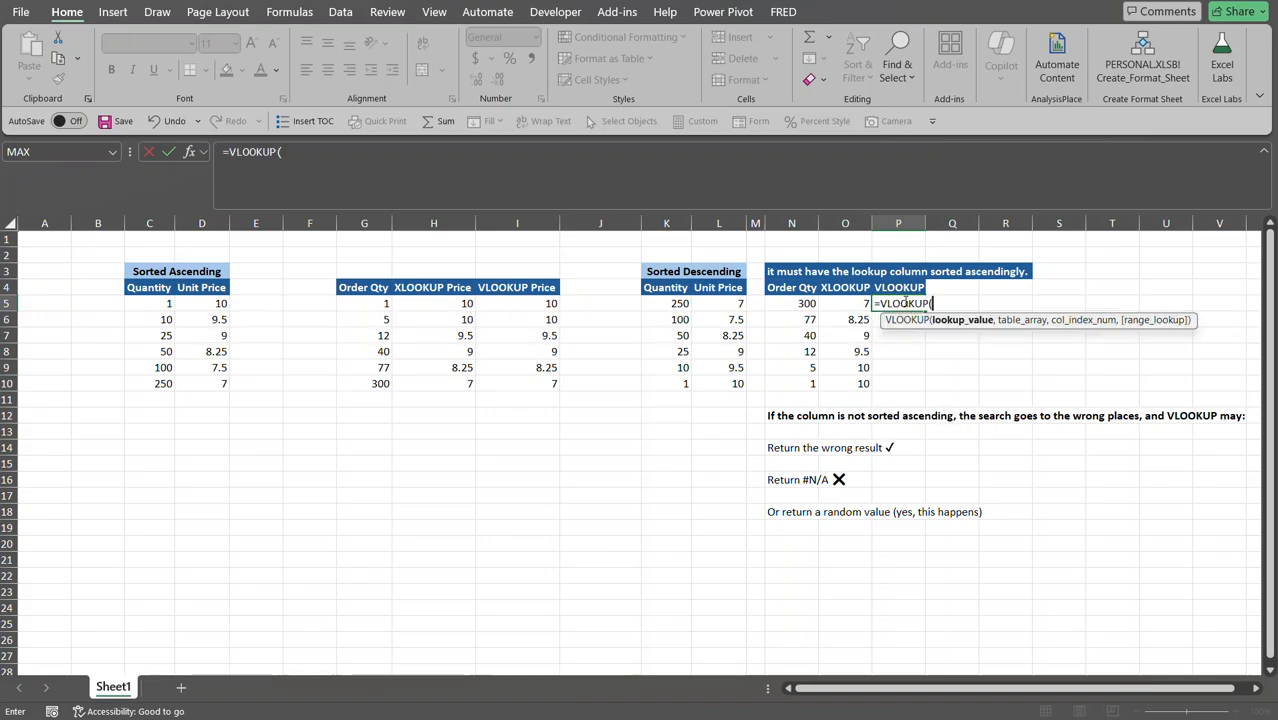
pyautogui.moveTo(785, 303); pyautogui.dragTo(786, 333)
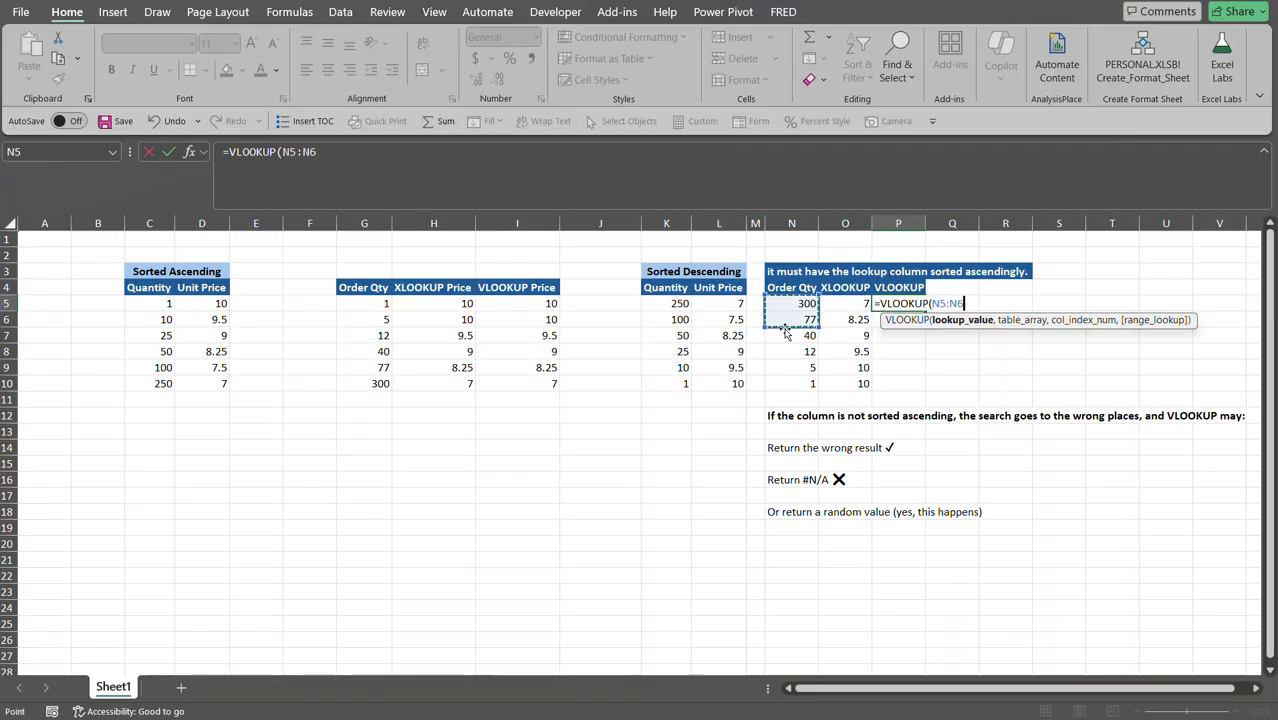
pyautogui.click(796, 303)
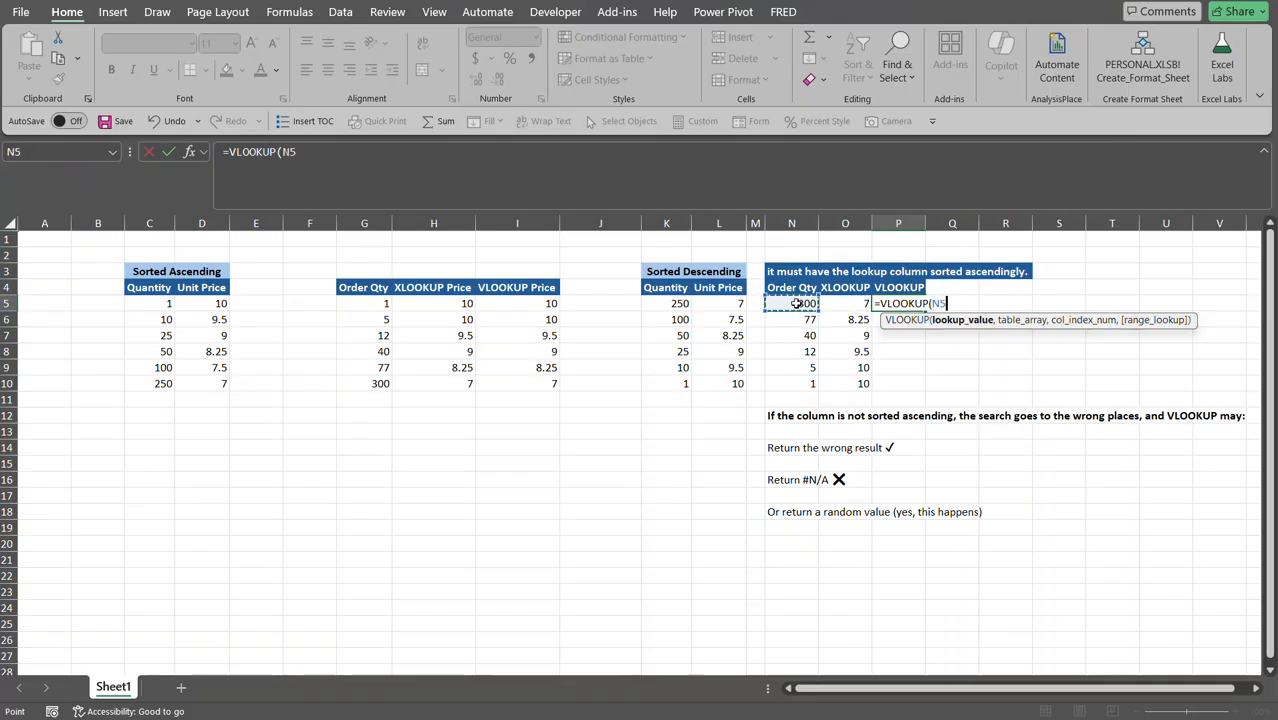
pyautogui.write(',')
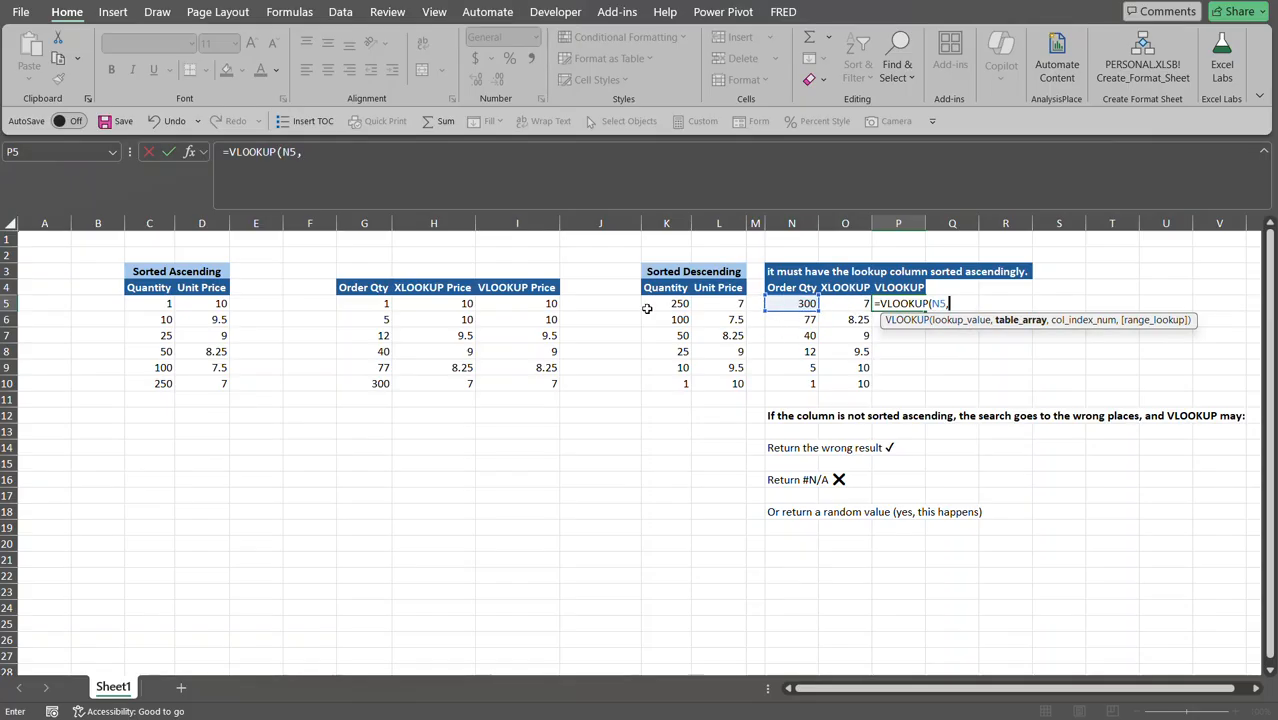
pyautogui.moveTo(660, 304); pyautogui.dragTo(730, 384)
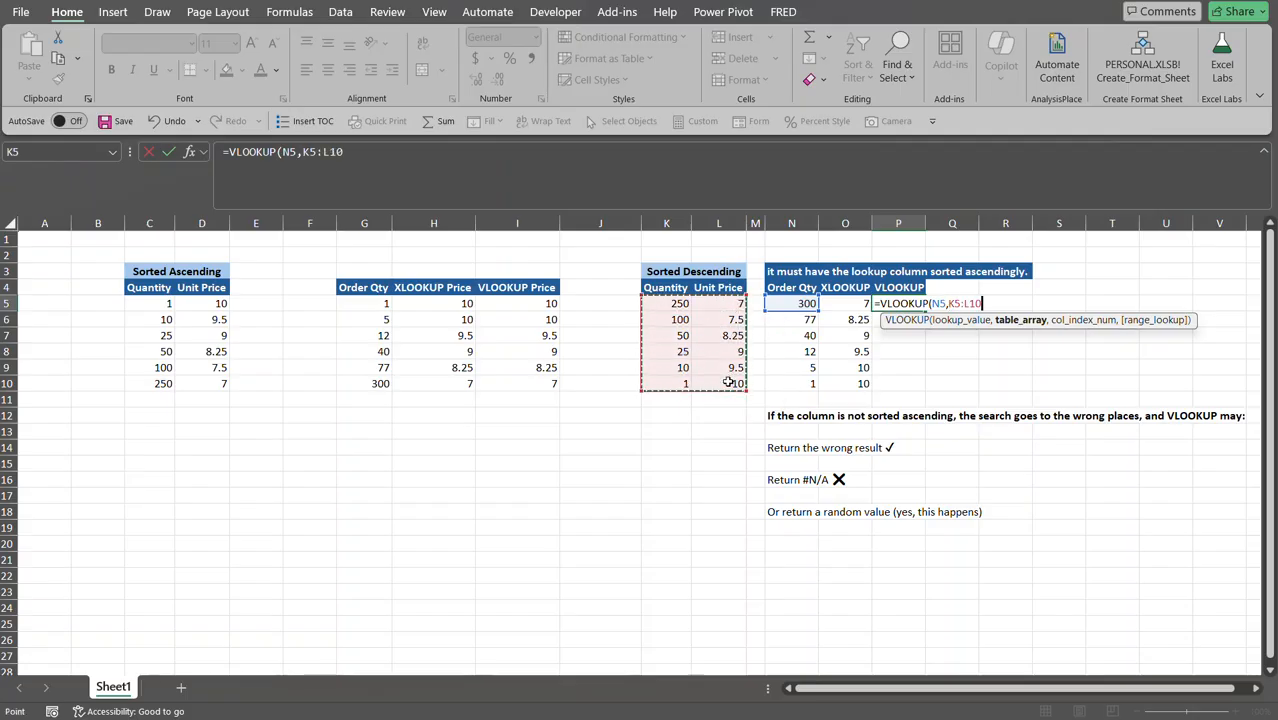
pyautogui.press('F4')
pyautogui.write(',')
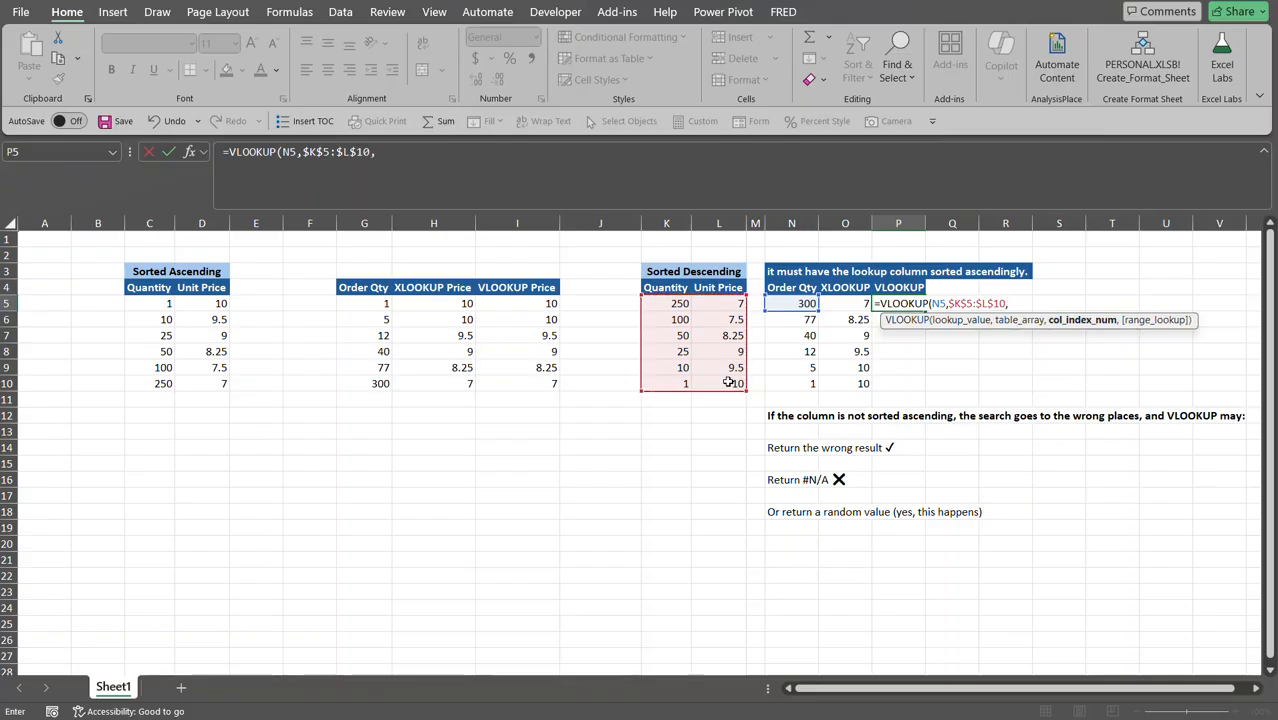
pyautogui.write('2,')
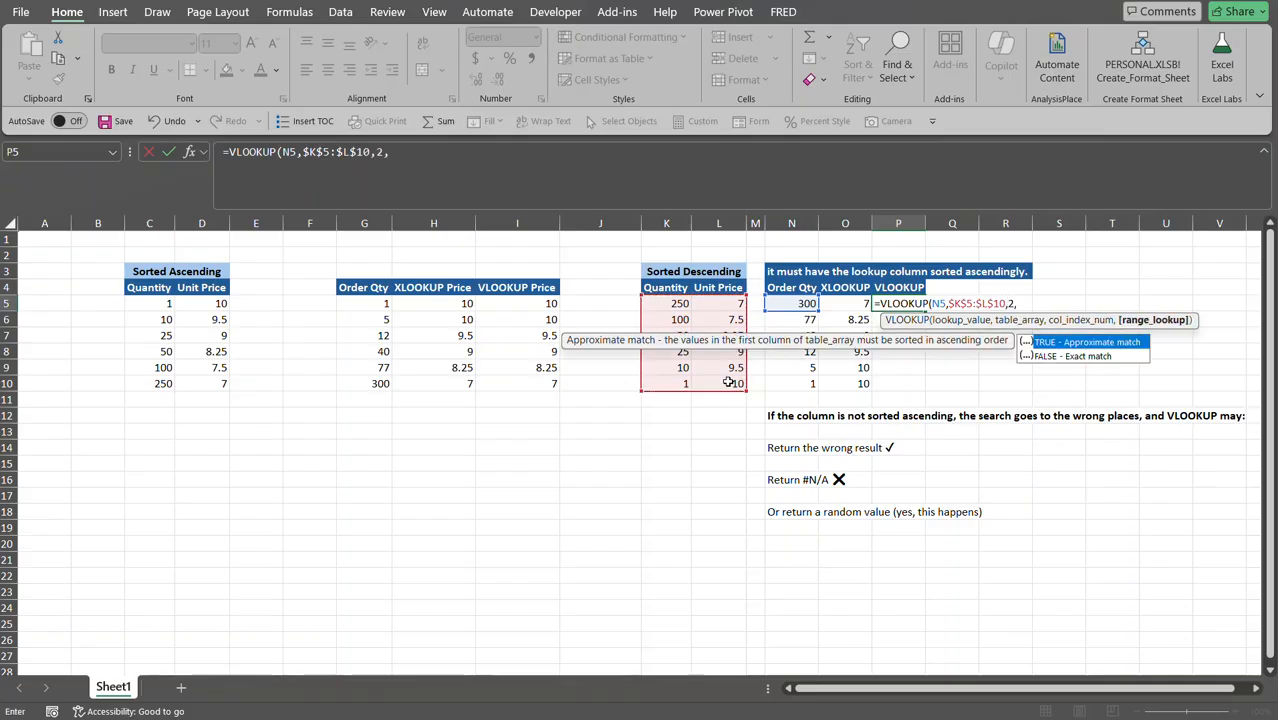
pyautogui.doubleClick(1068, 343)
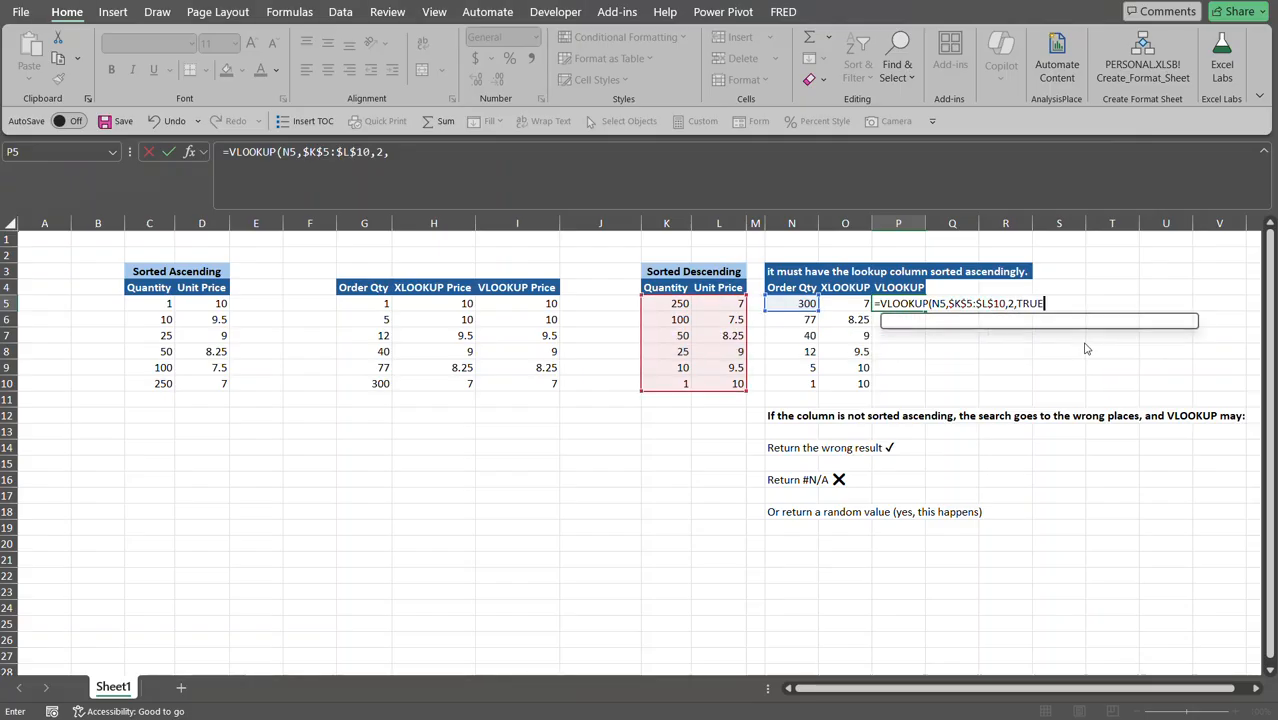
pyautogui.write(')')
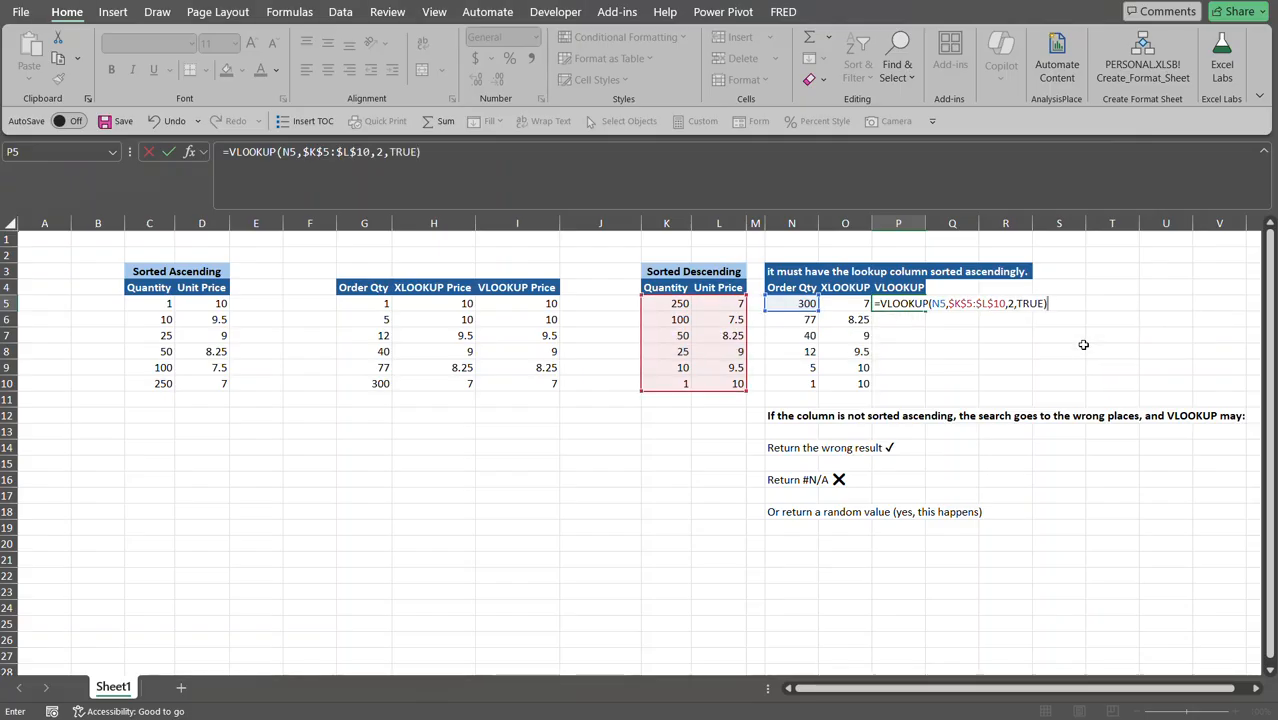
pyautogui.press('Return')
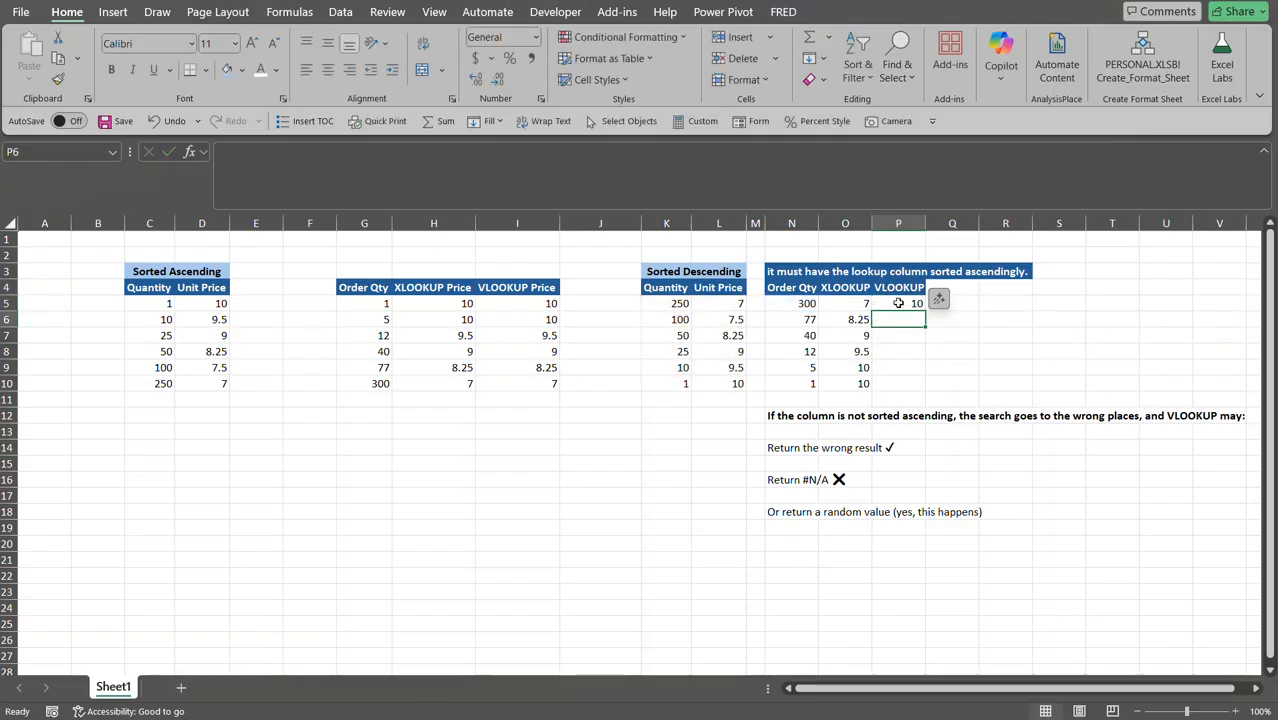
pyautogui.click(898, 303)
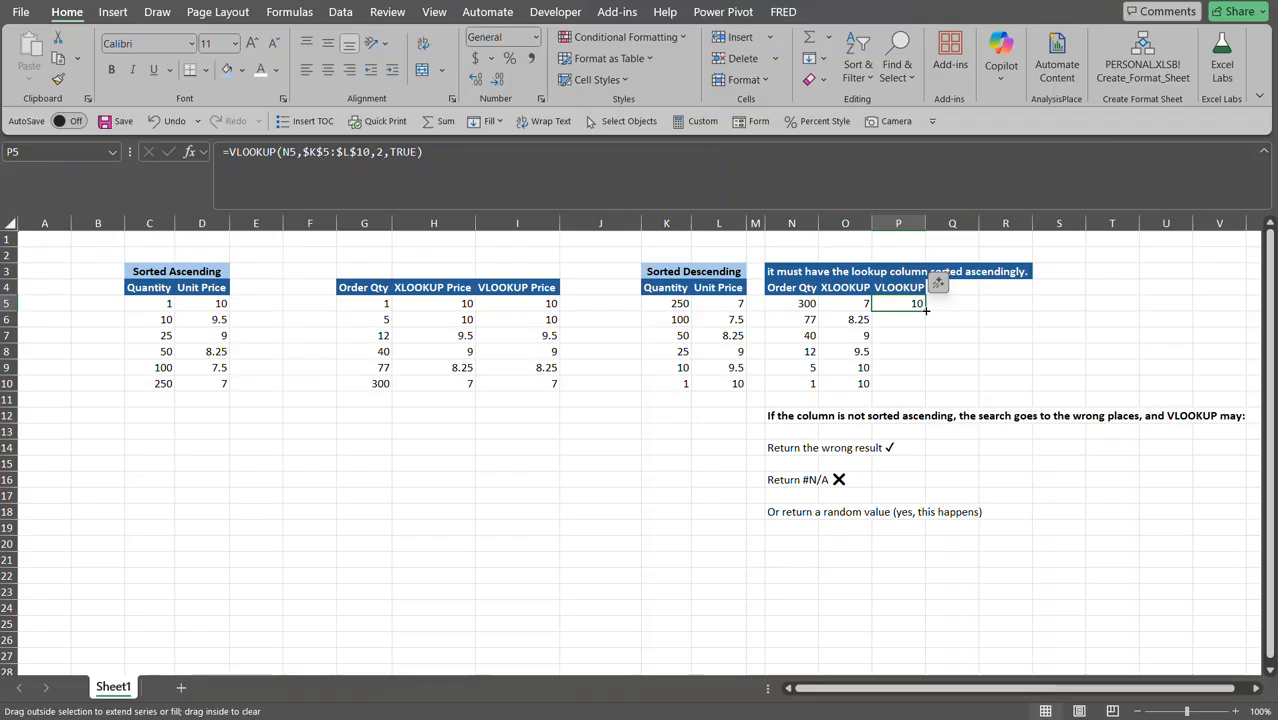
# Copy the P5 VLOOKUP down to P10, yielding #N/A for the last four quantities.
pyautogui.moveTo(925, 310); pyautogui.dragTo(920, 384)
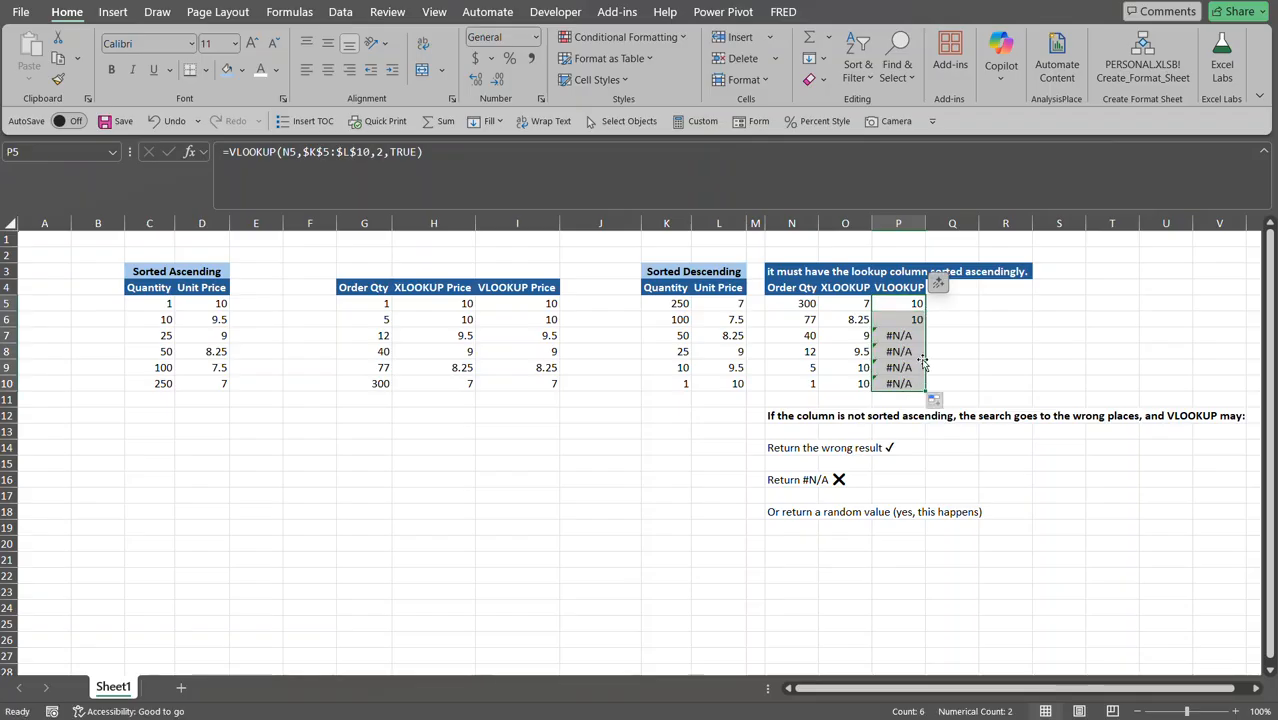